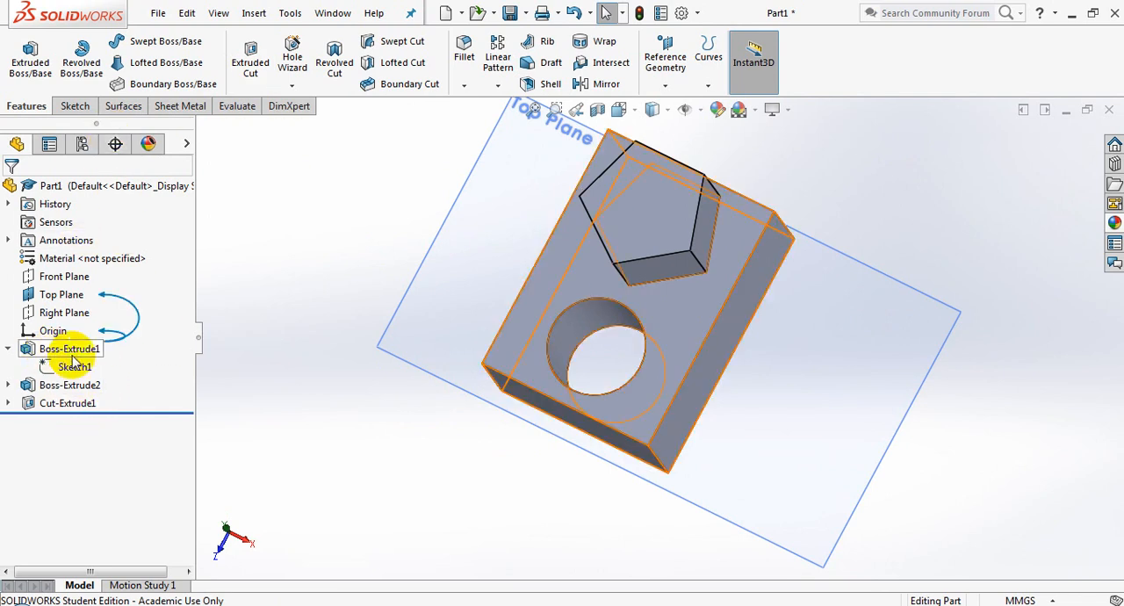
Rename the Cut-Extrude1 feature as "cylindrical hole" and clear the selection
middle_click_drag(301, 401, 150, 339)
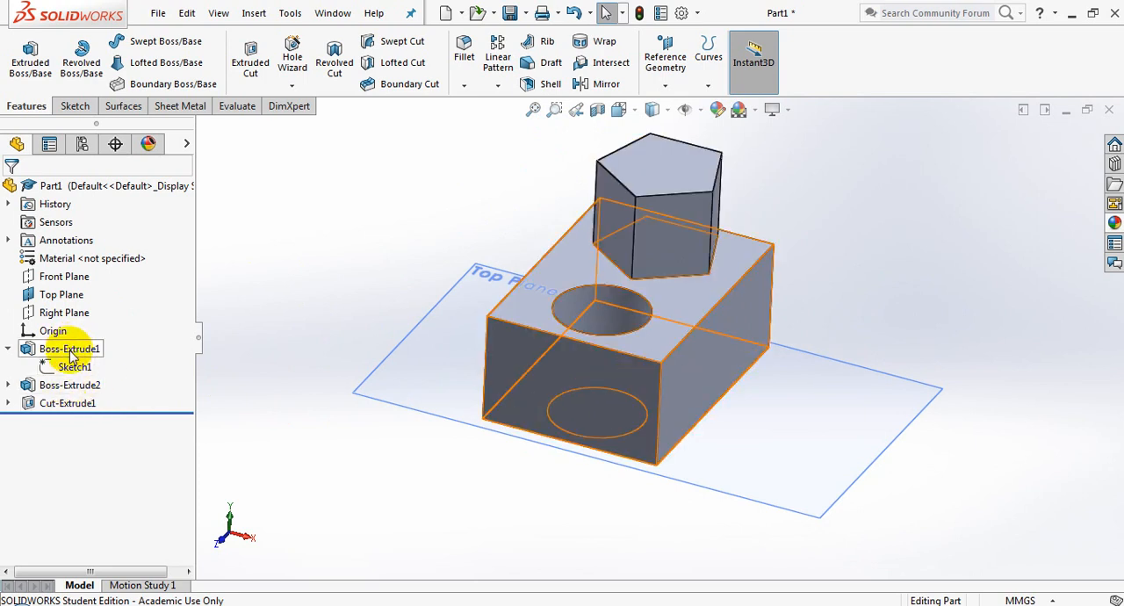
left_click(68, 403)
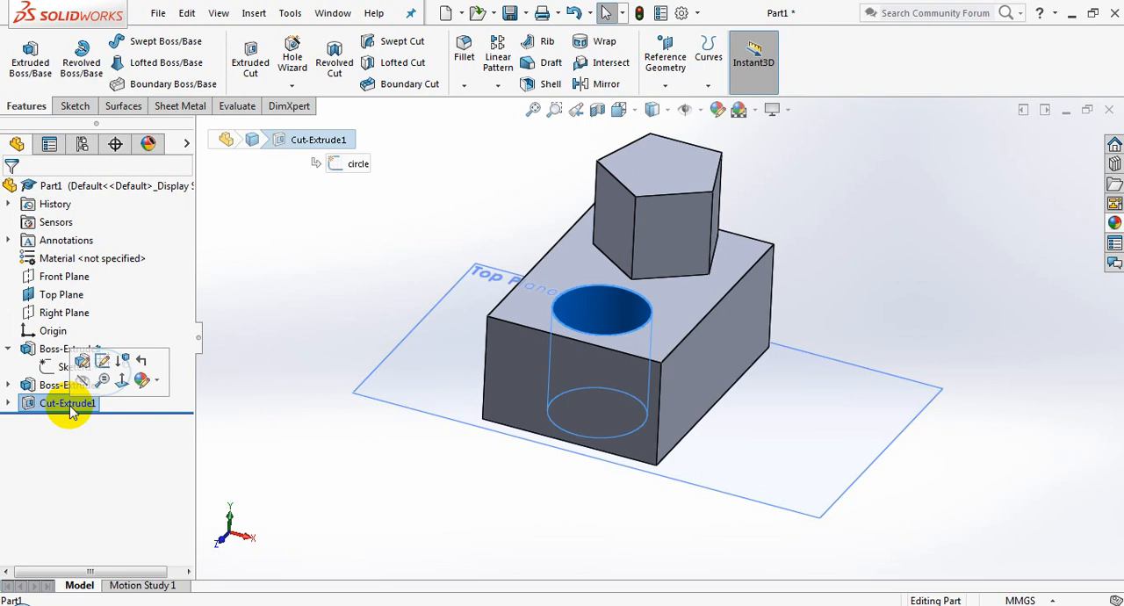
left_click(71, 405)
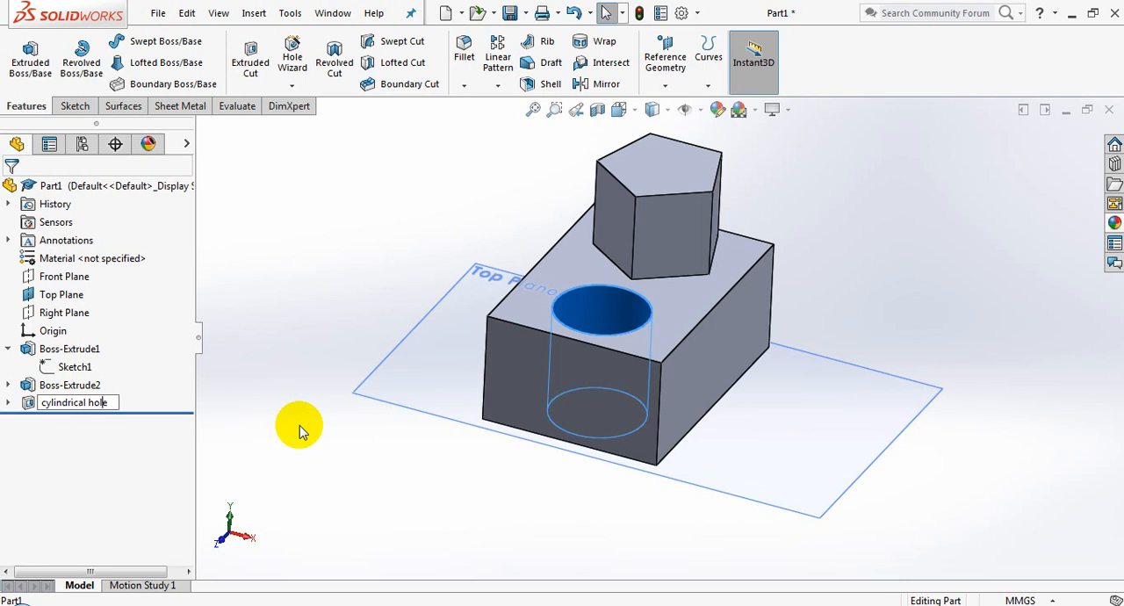
key("Return")
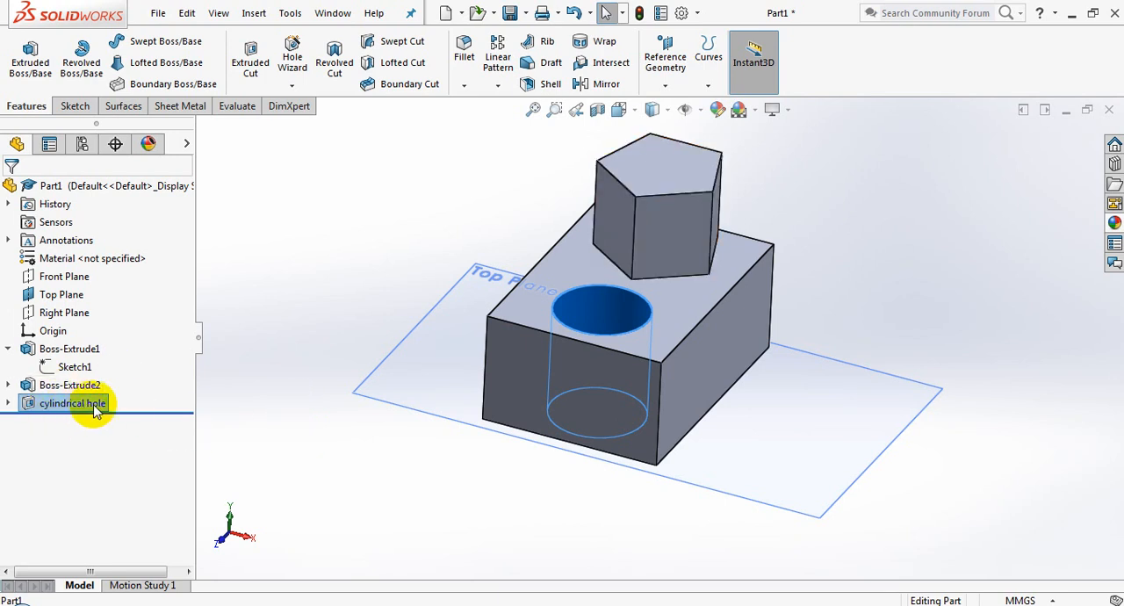
middle_click_drag(365, 312, 359, 384)
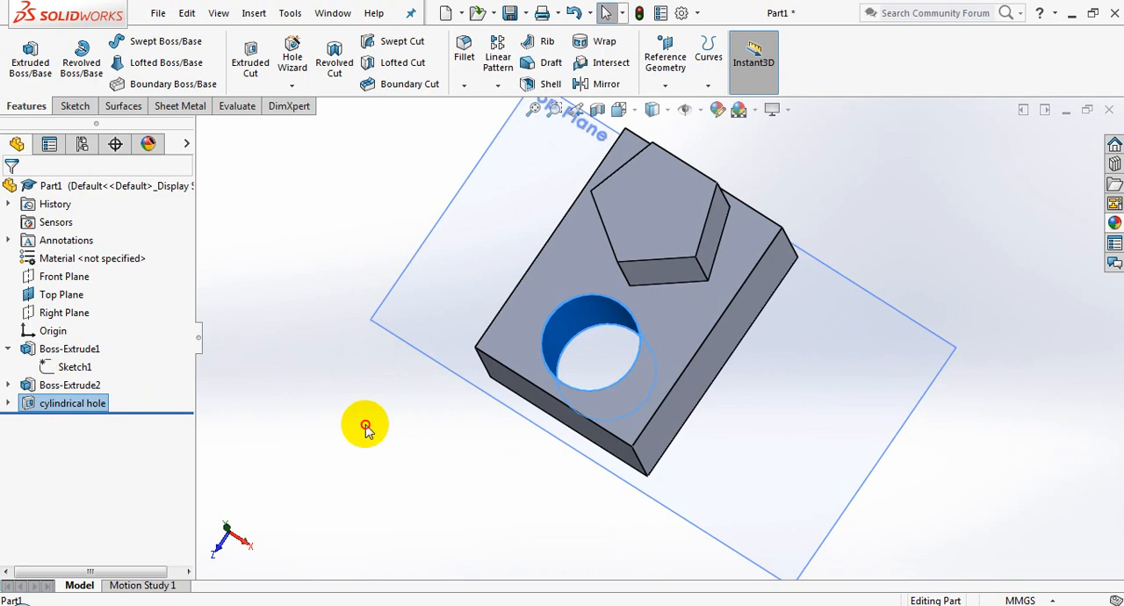
left_click(419, 442)
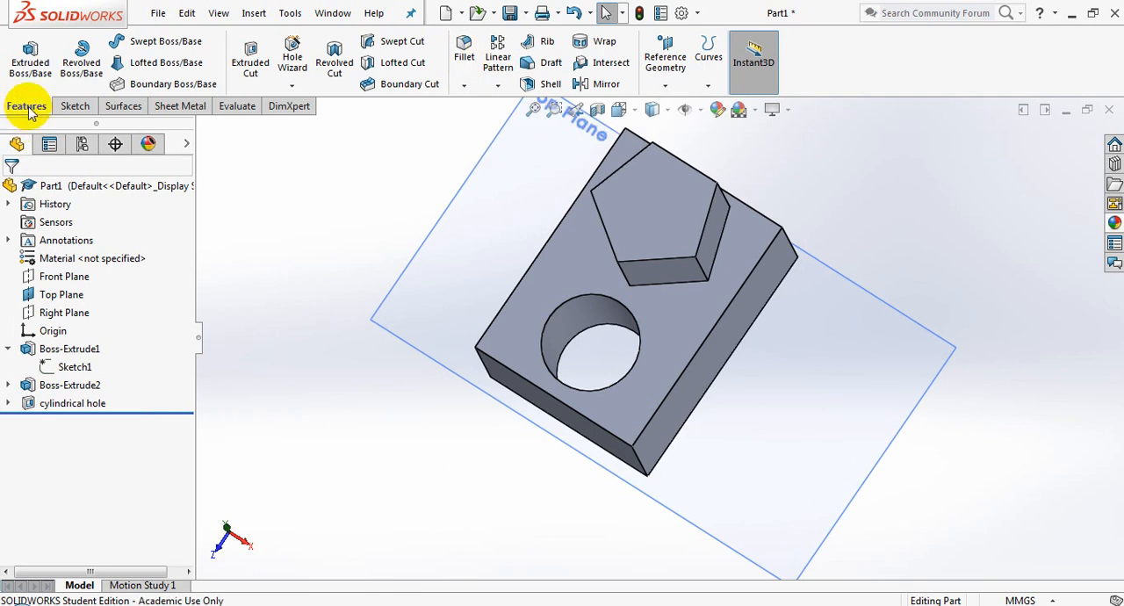
Start a constant-size fillet and select the four vertical corner edges of the rectangular block
left_click(74, 107)
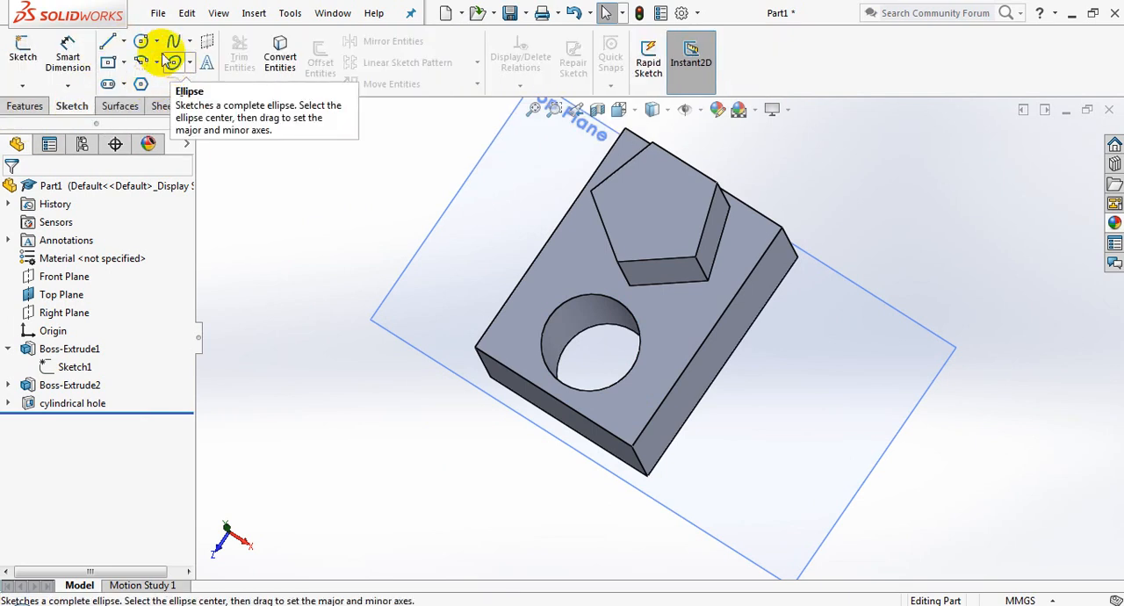
left_click(24, 106)
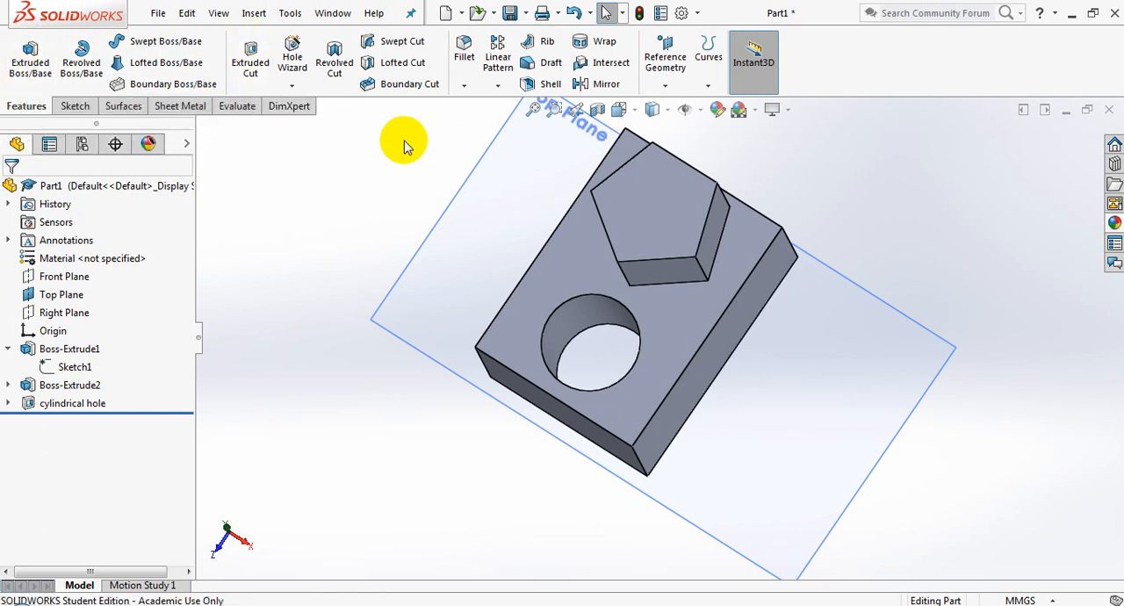
left_click(463, 67)
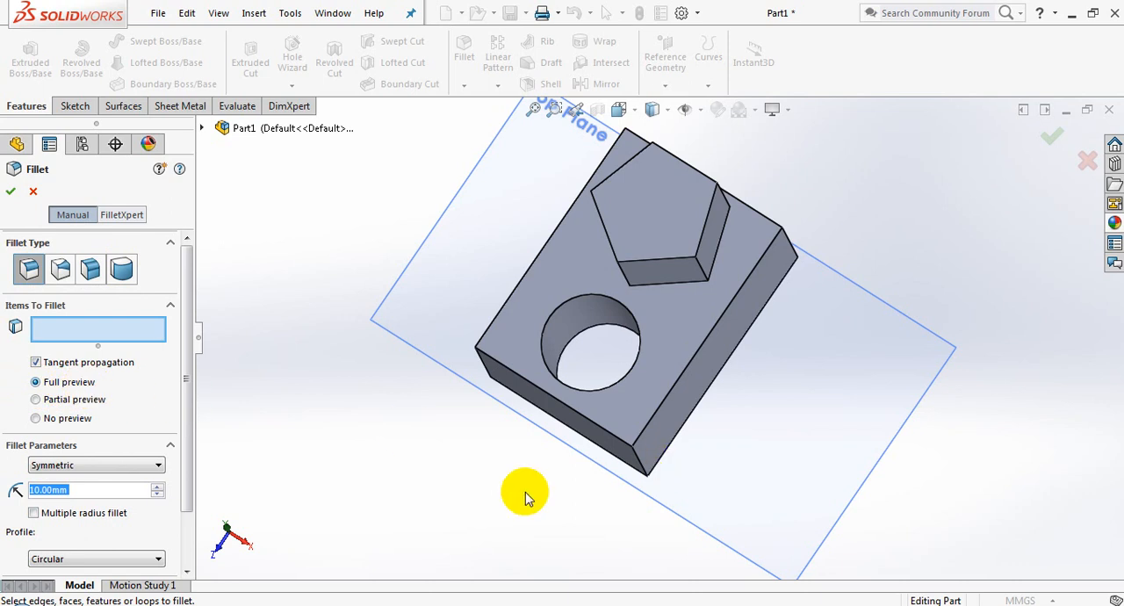
middle_click_drag(527, 495, 507, 348)
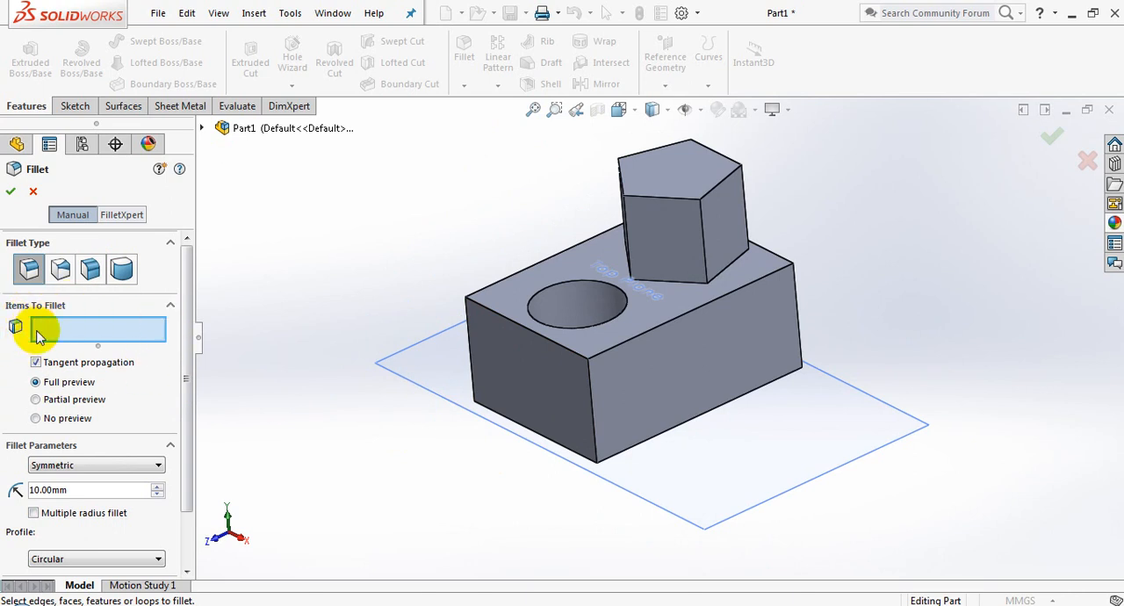
left_click(594, 415)
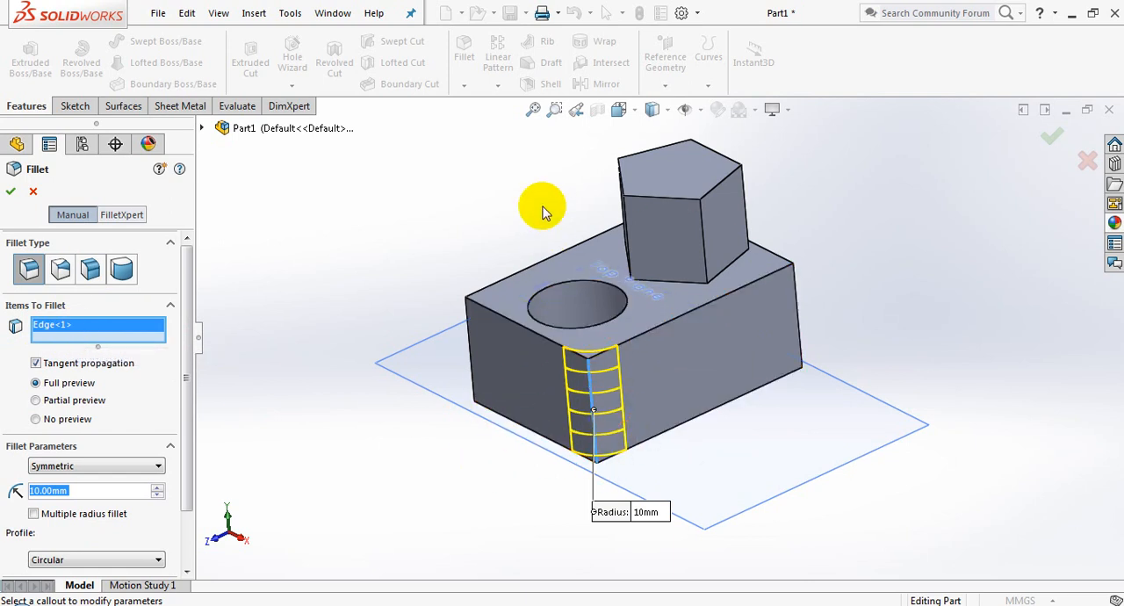
middle_click_drag(545, 208, 577, 448)
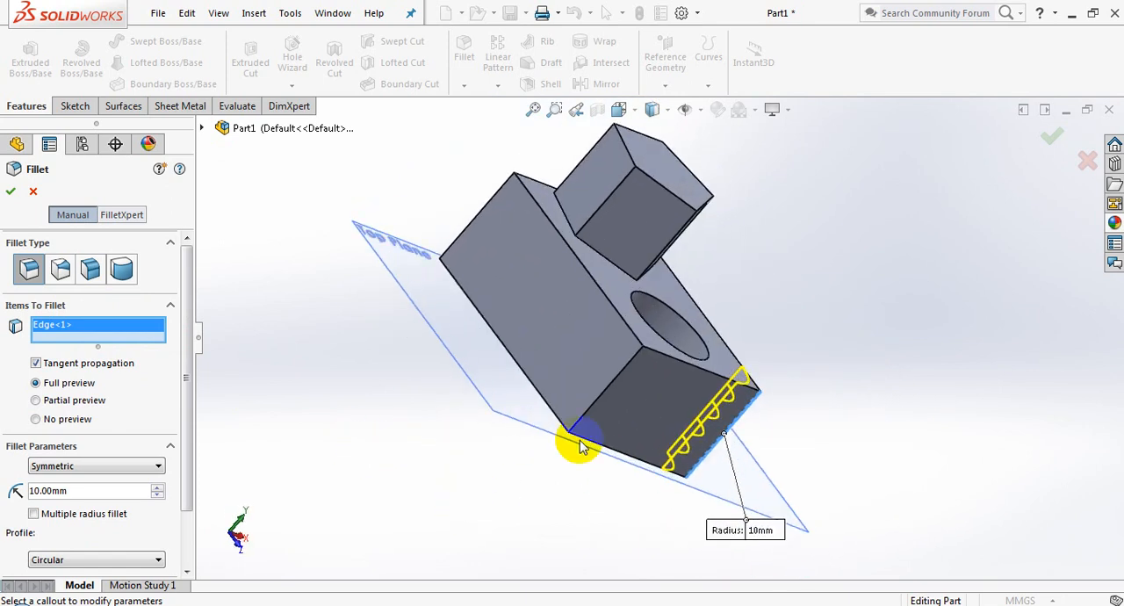
left_click(606, 397)
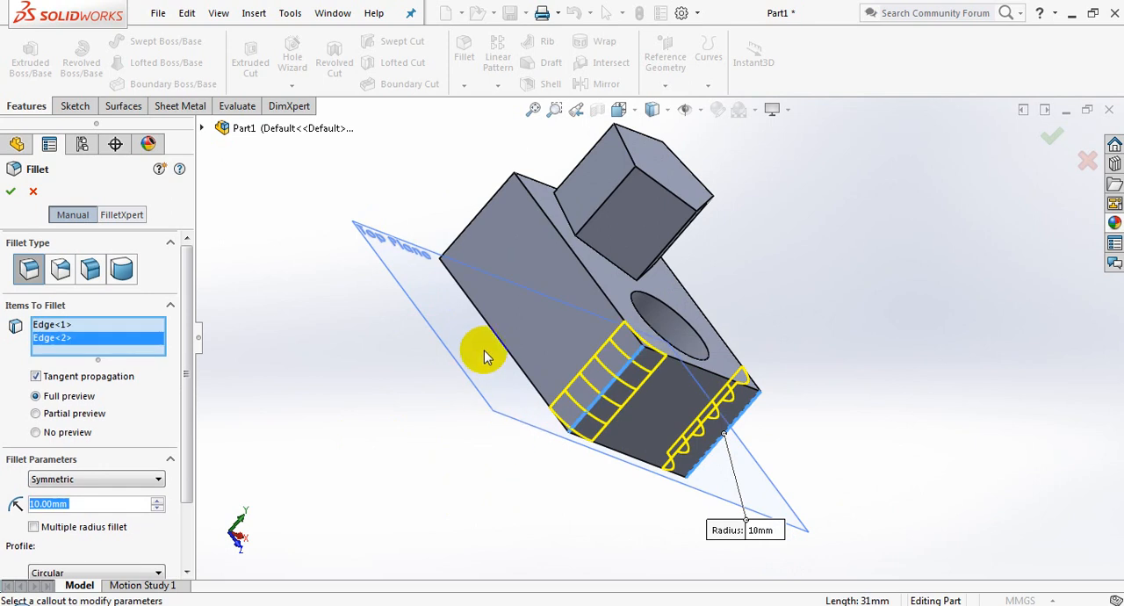
left_click(472, 232)
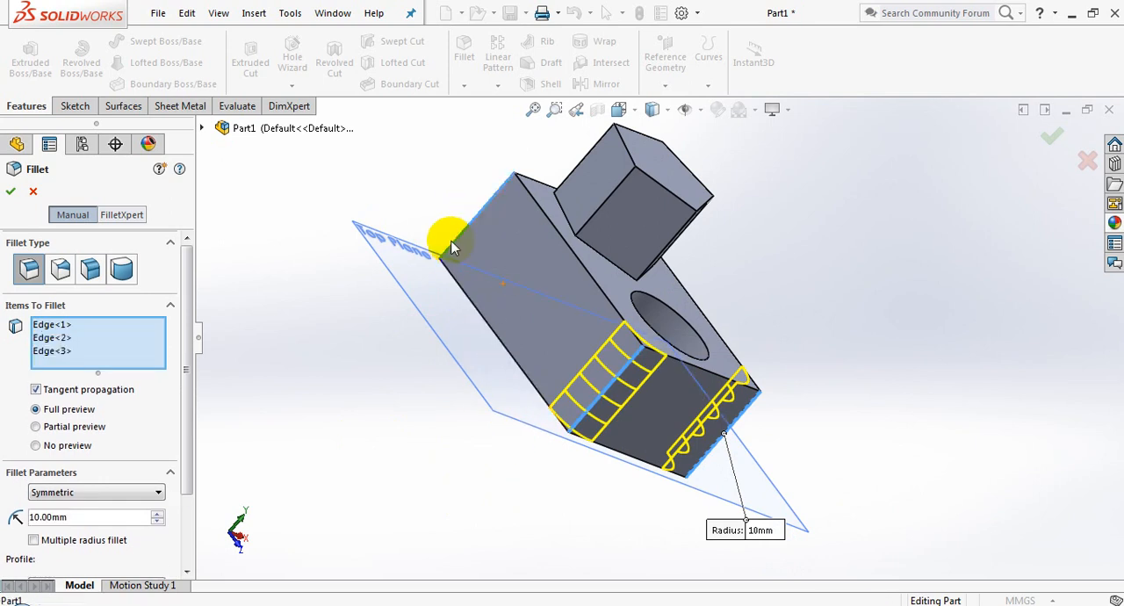
middle_click_drag(929, 319, 830, 270)
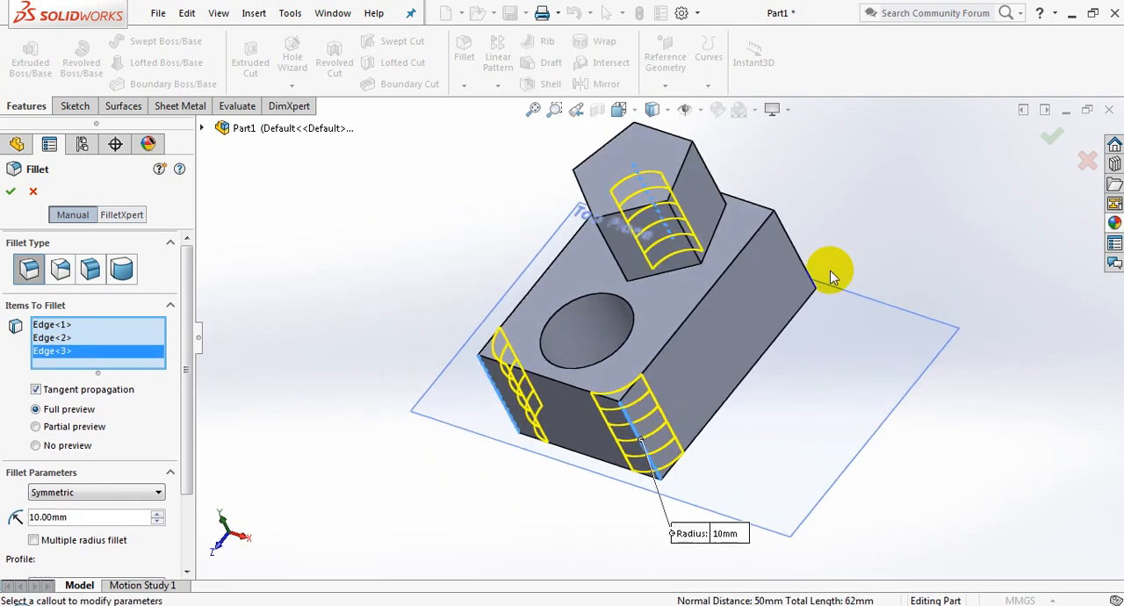
left_click(794, 245)
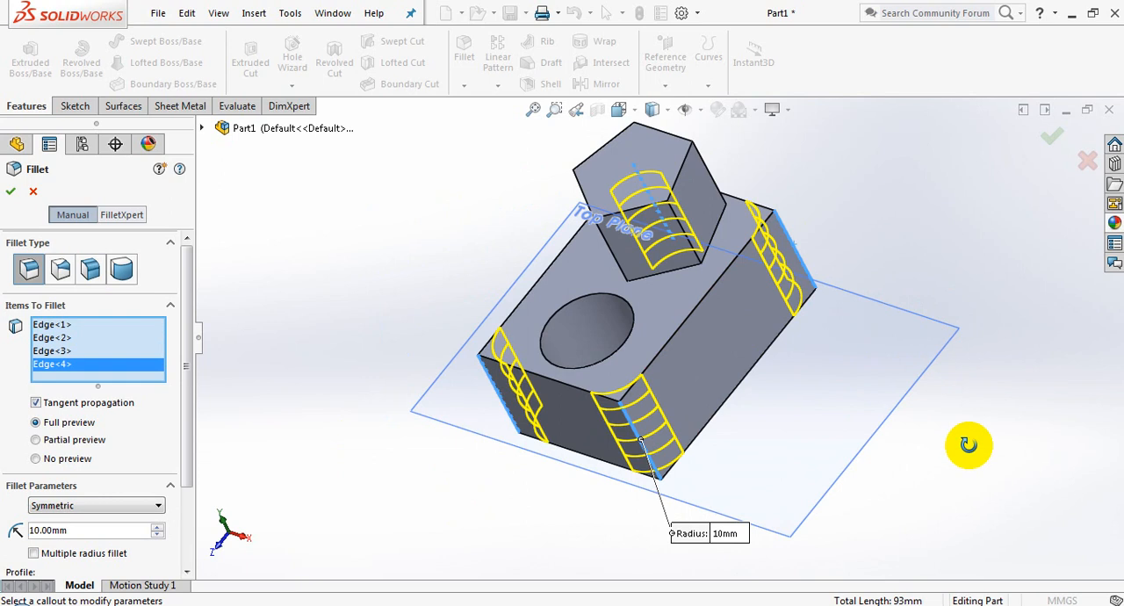
middle_click_drag(966, 445, 1008, 309)
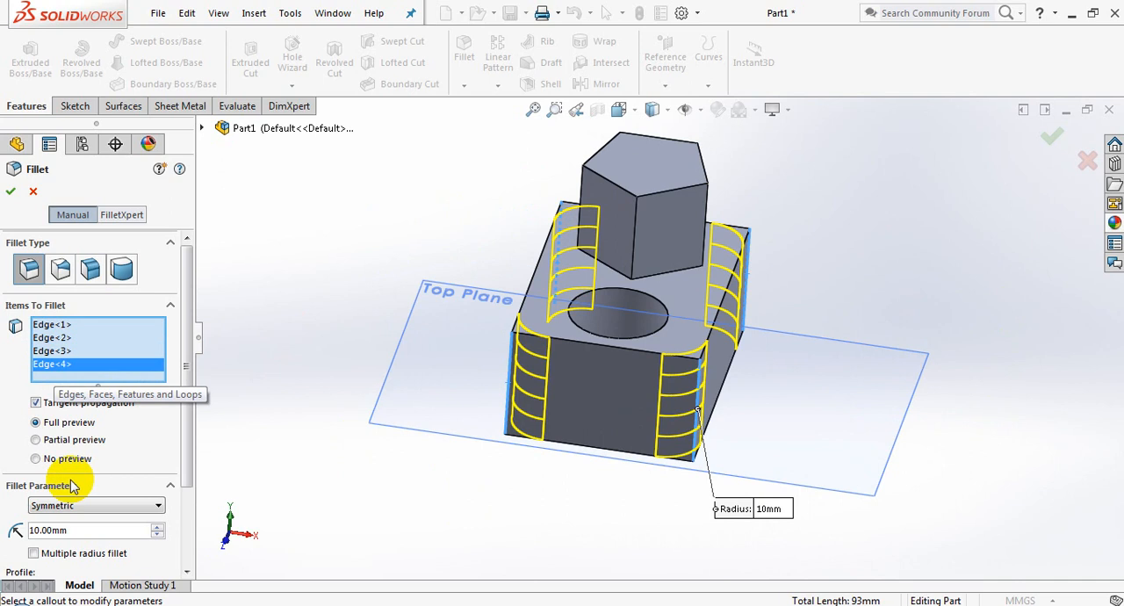
Try the partial preview and no preview options for the fillet, and restore the full preview
left_click(35, 439)
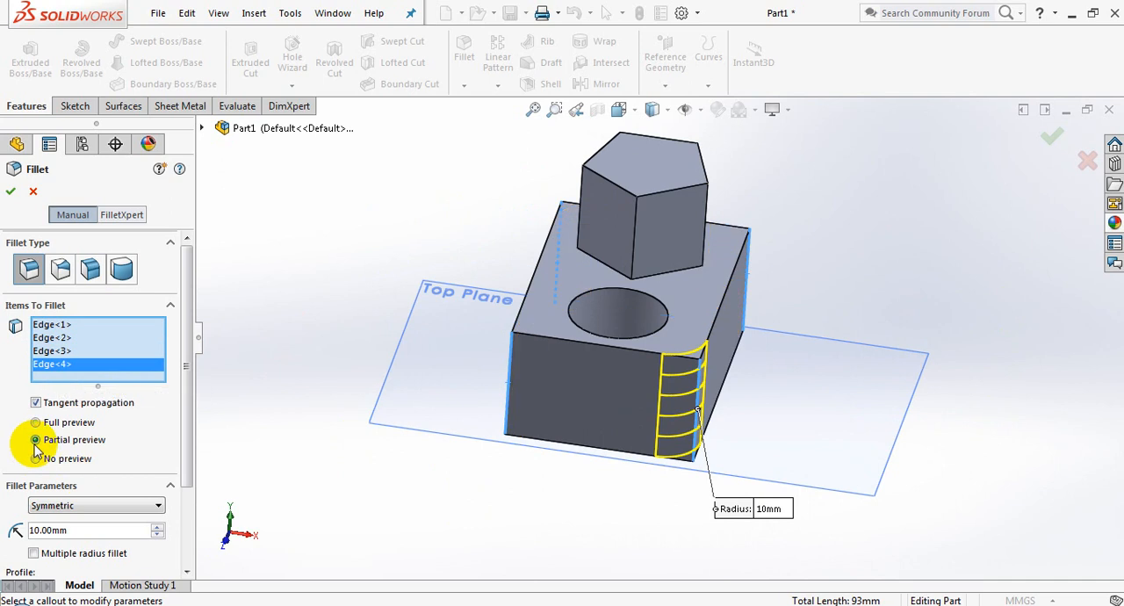
left_click(35, 462)
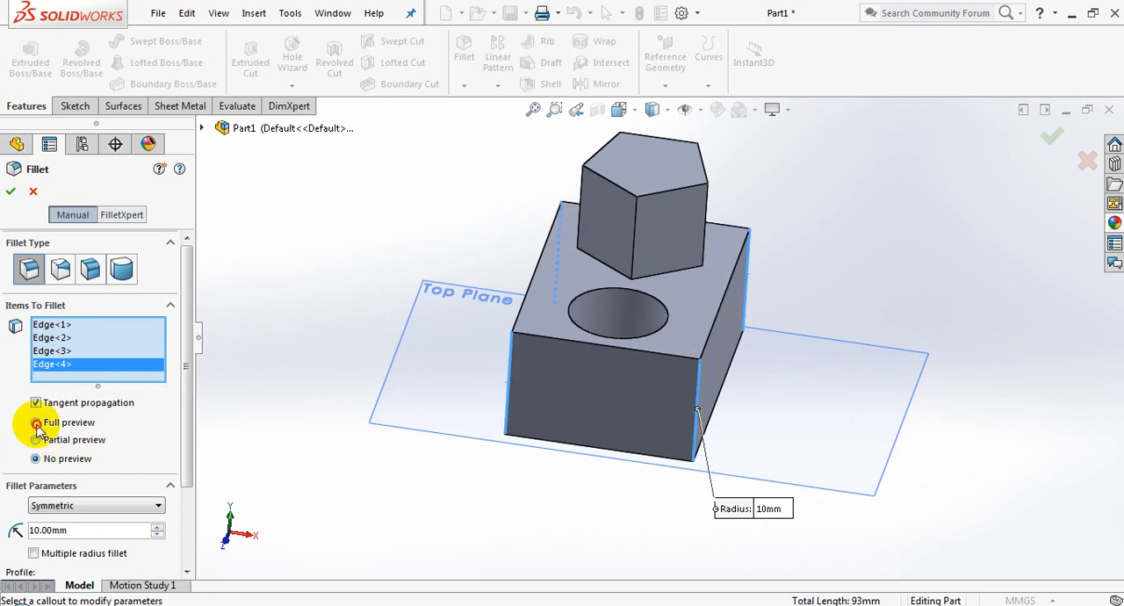
left_click(36, 423)
Try the Asymmetric fillet method for the corner edges and return it to Symmetric
left_click_drag(181, 351, 173, 463)
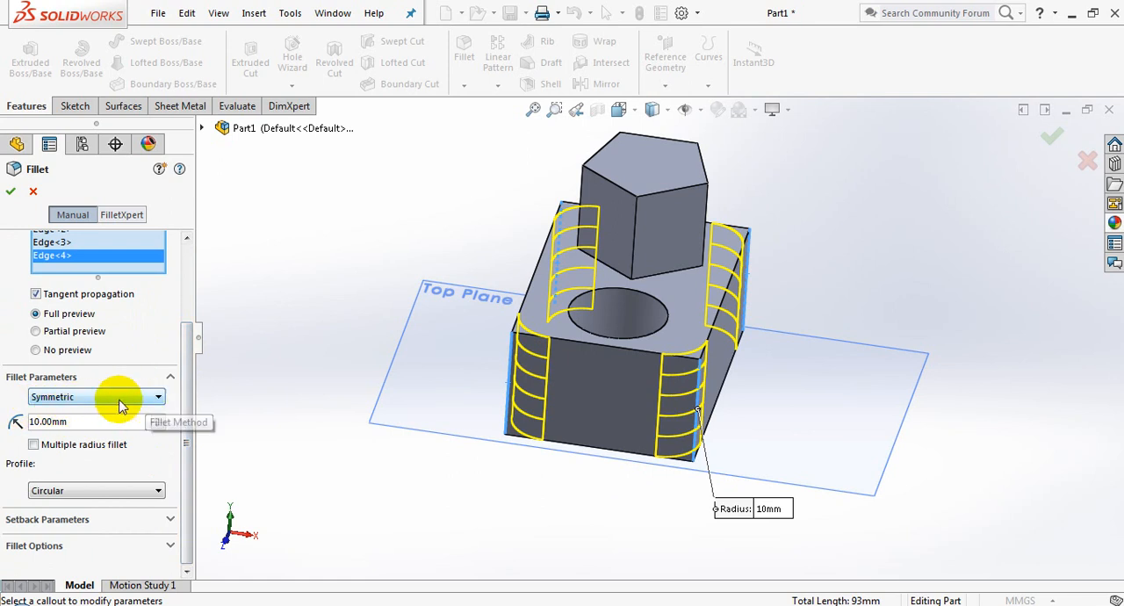
left_click(62, 397)
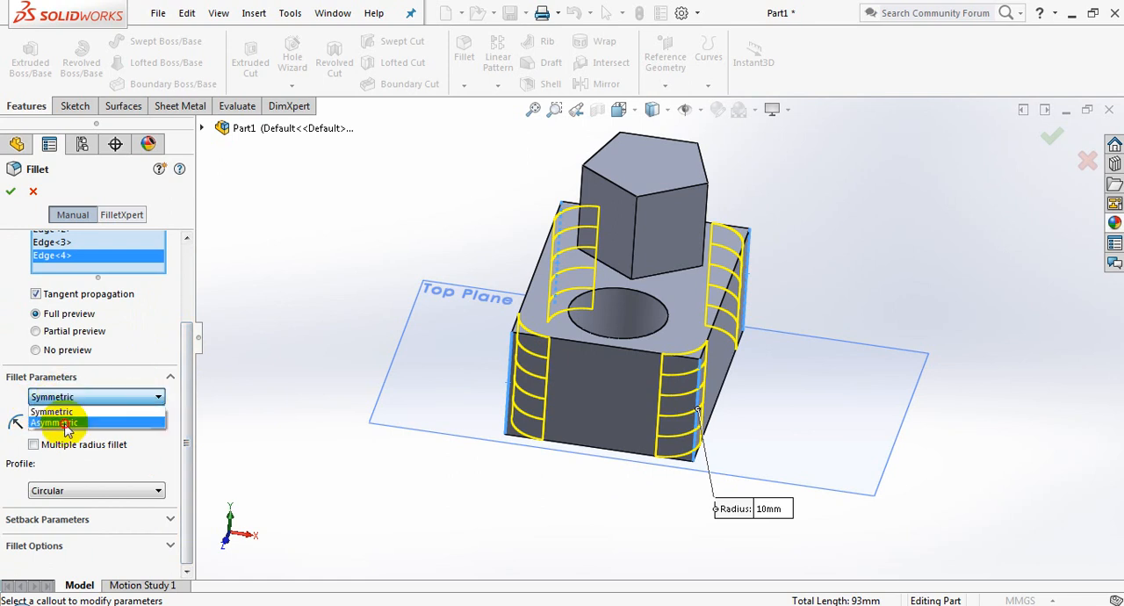
left_click(65, 424)
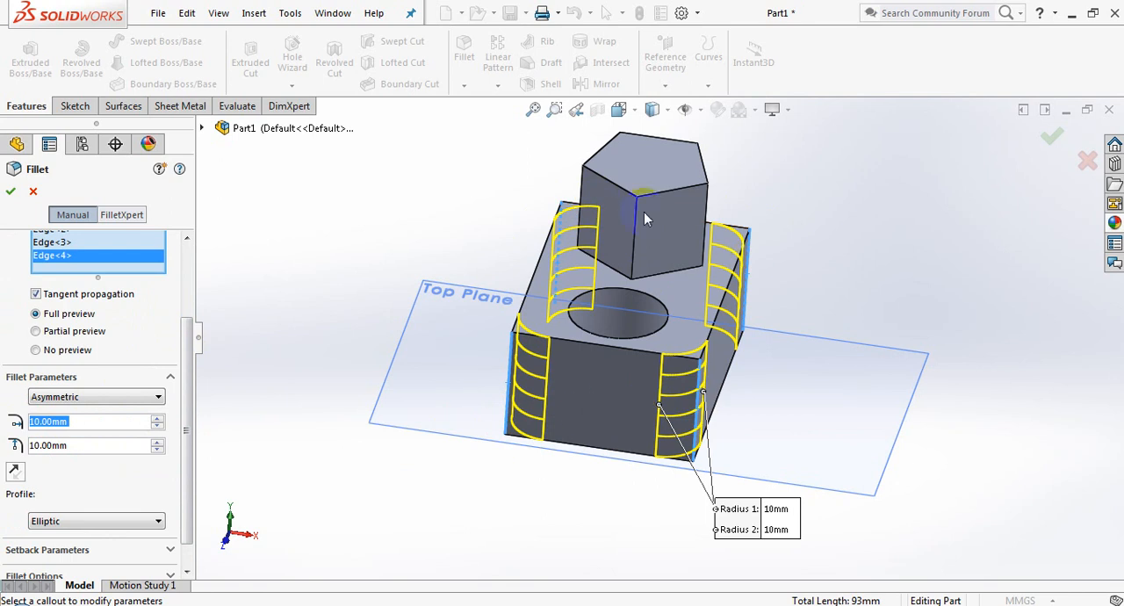
left_click(127, 401)
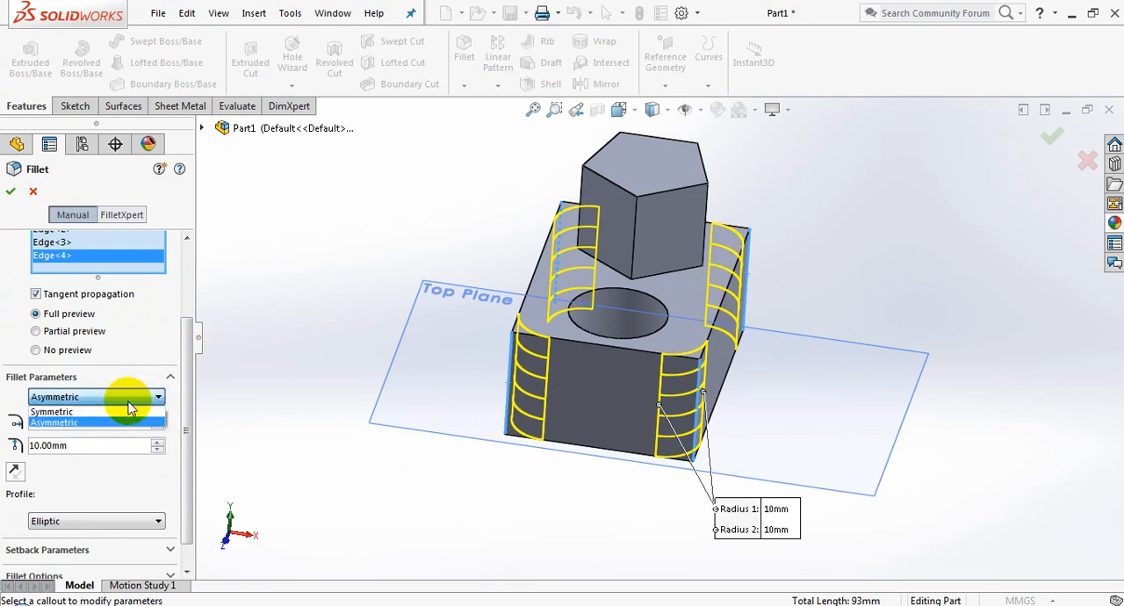
left_click(93, 411)
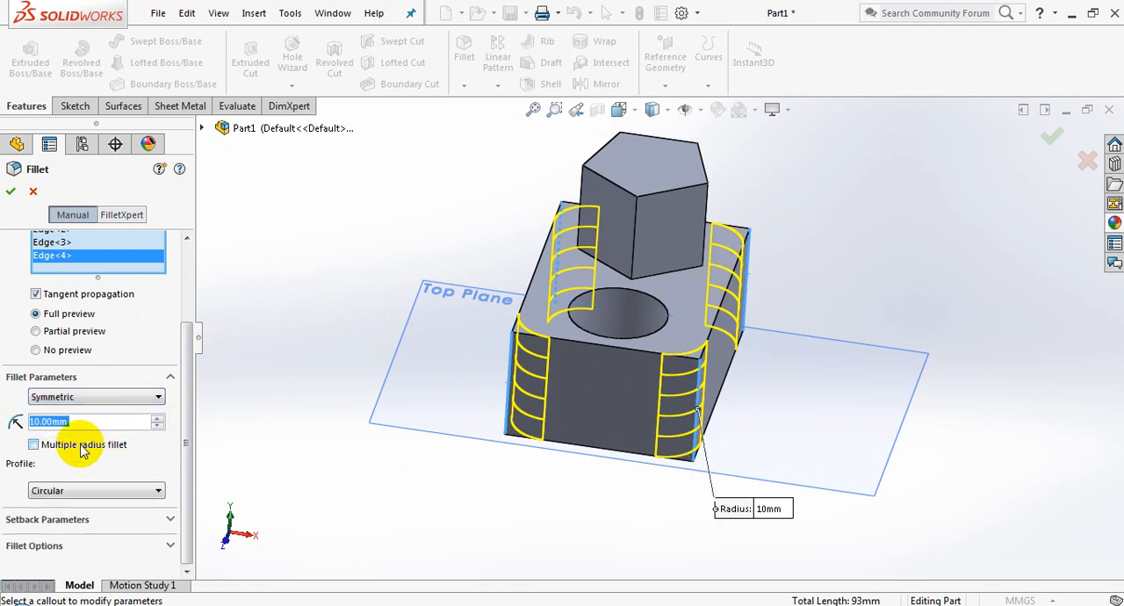
Try a 20 mm radius on the four corner fillets and settle on 15 mm
type("20")
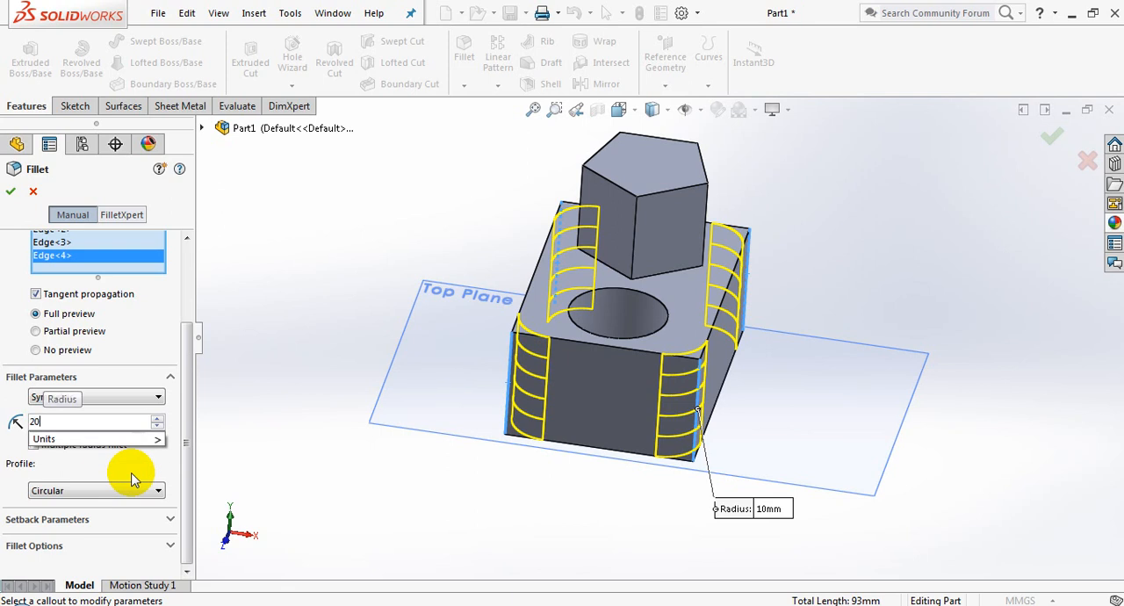
key("Return")
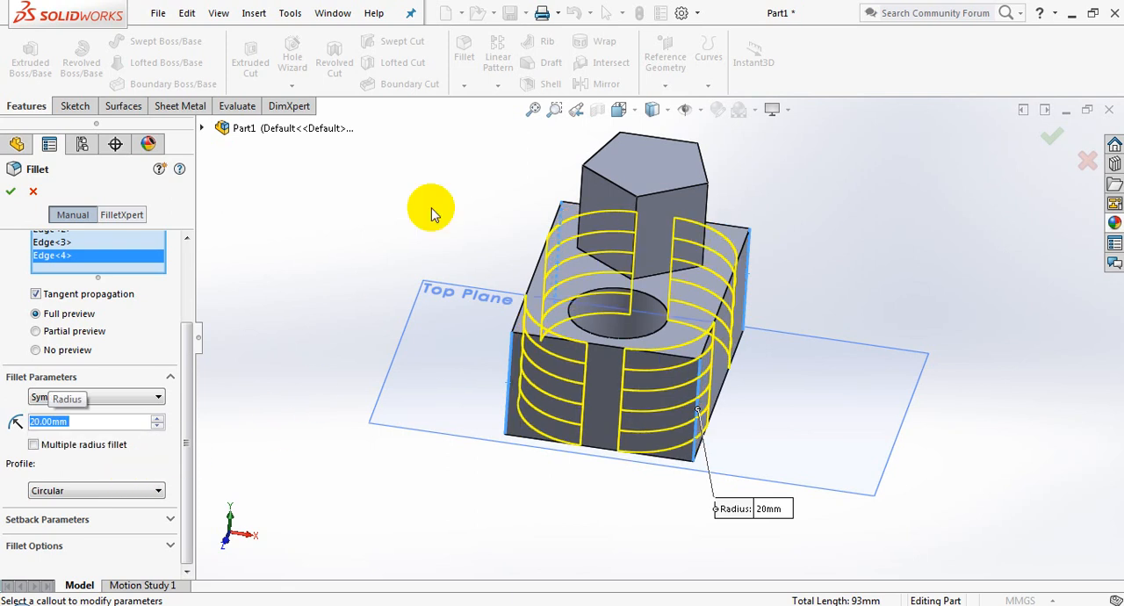
middle_click_drag(513, 180, 507, 338)
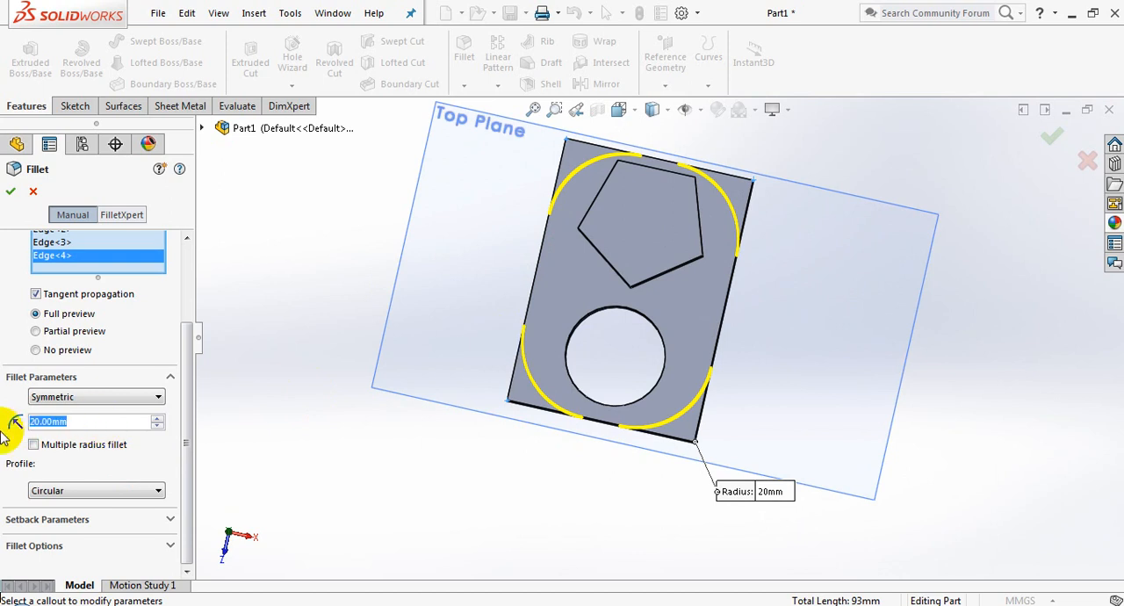
key("Return")
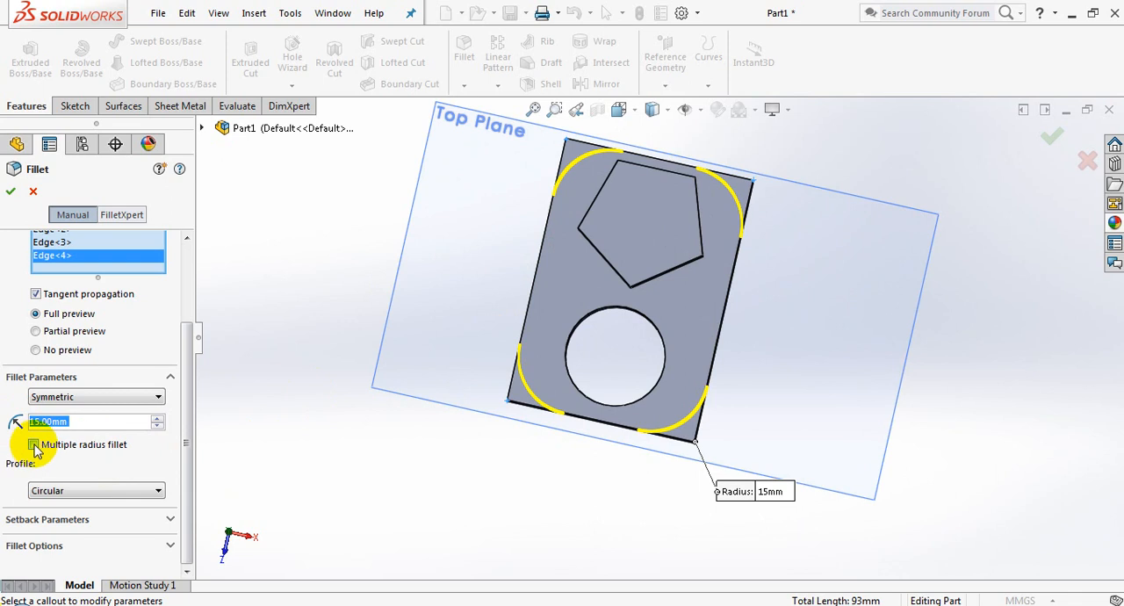
Try a multiple radius fillet with 10 mm on the block's front-left corner beside the hole, and switch the option off
left_click(33, 445)
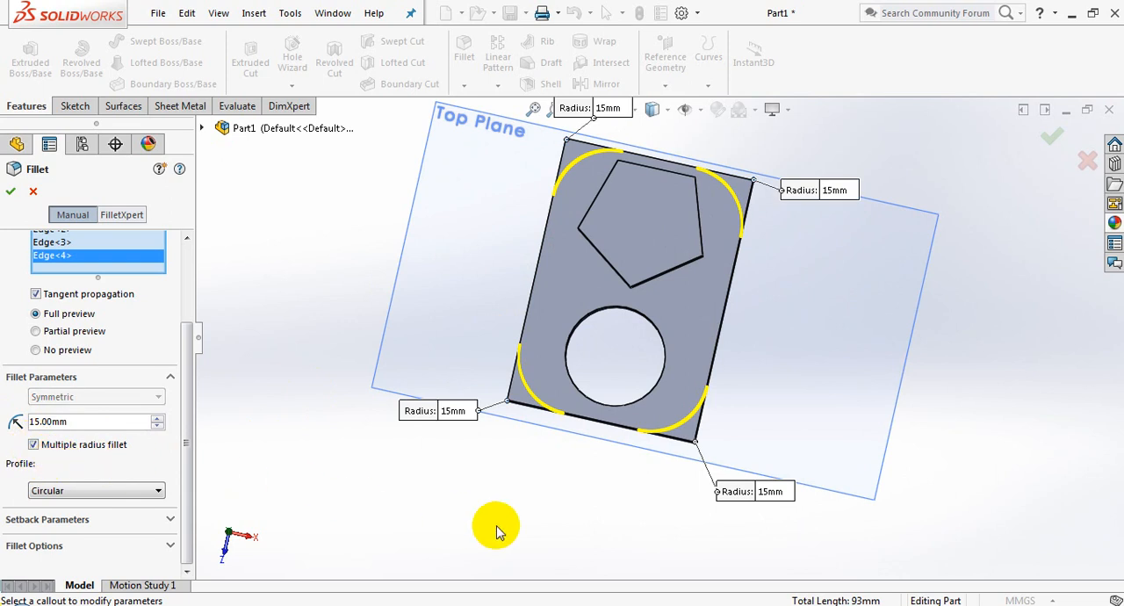
left_click(838, 191)
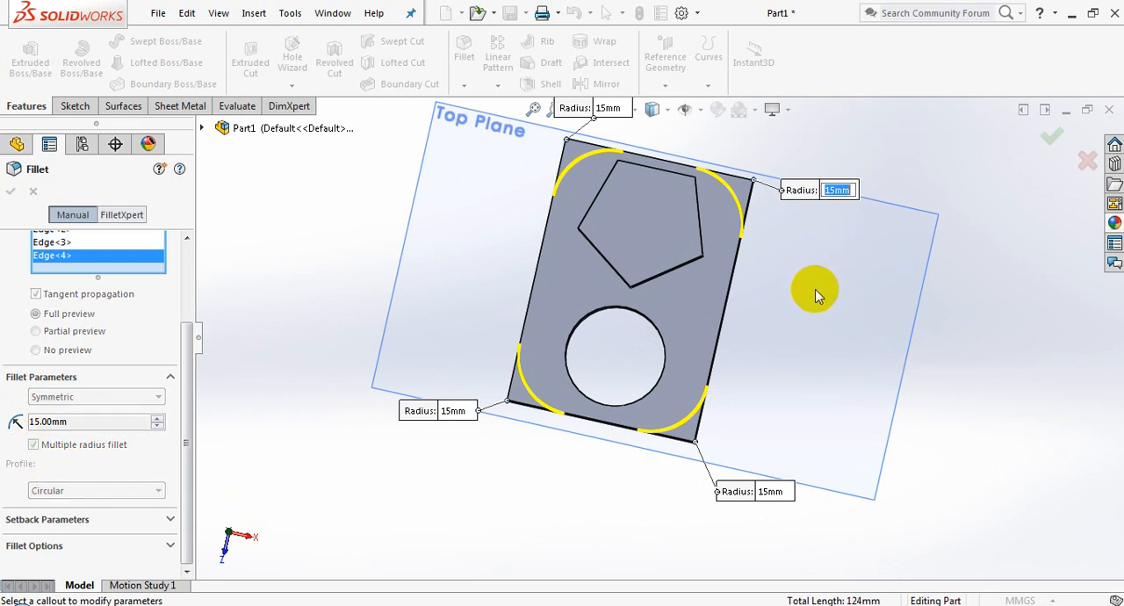
key("Return")
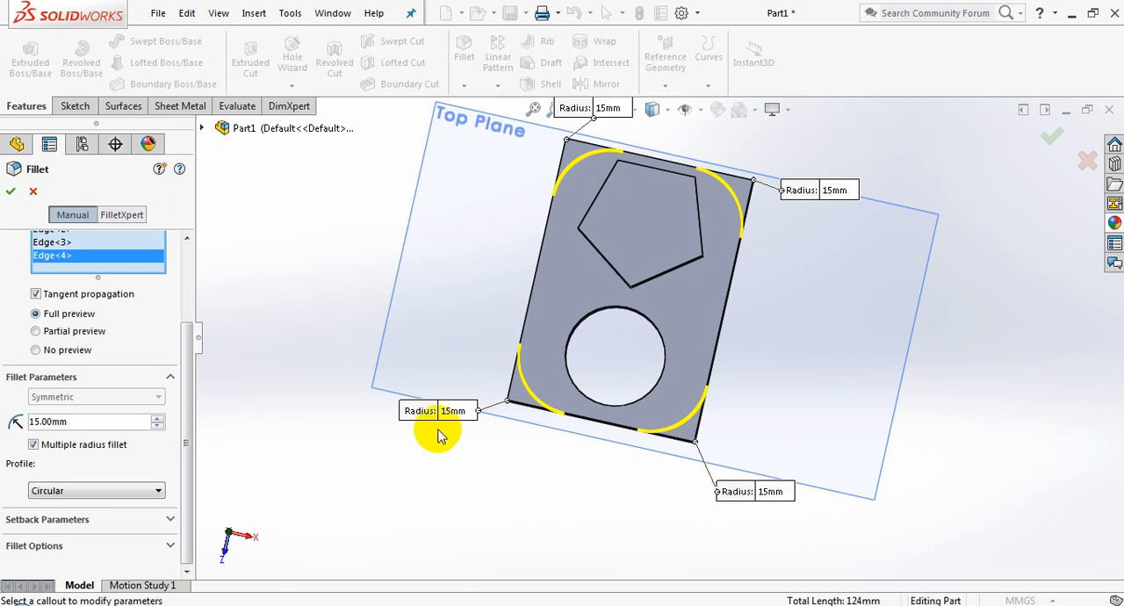
left_click(452, 412)
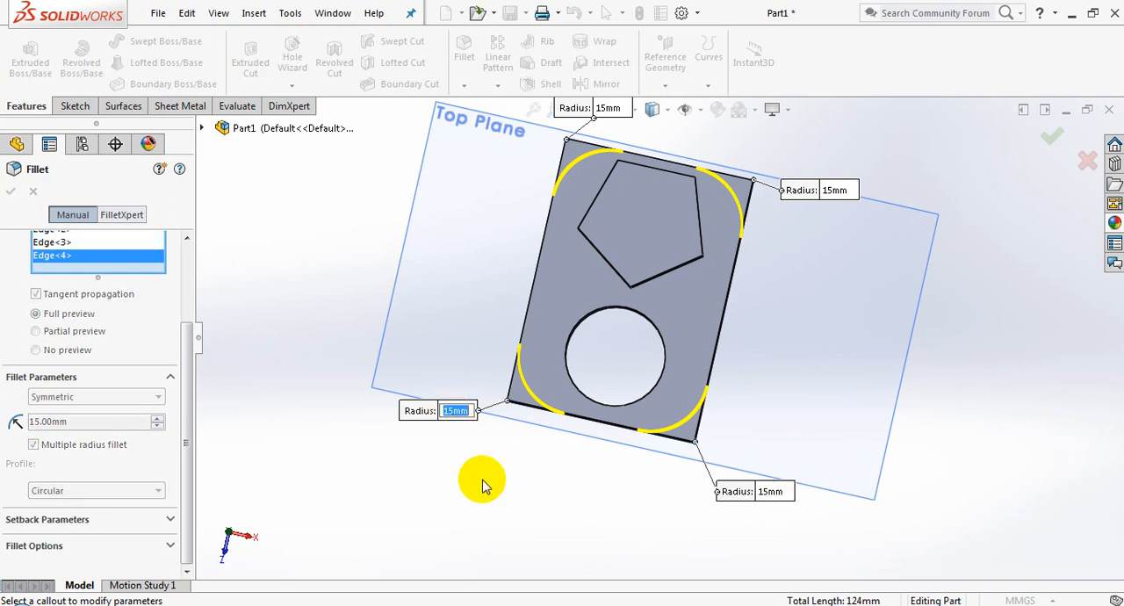
key("Return")
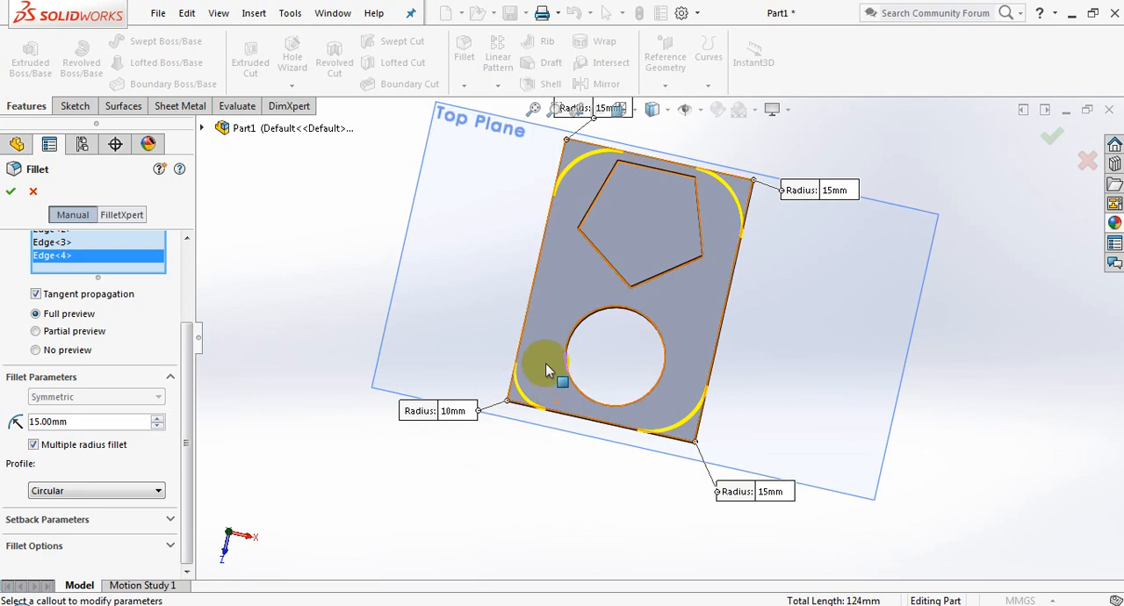
left_click(34, 445)
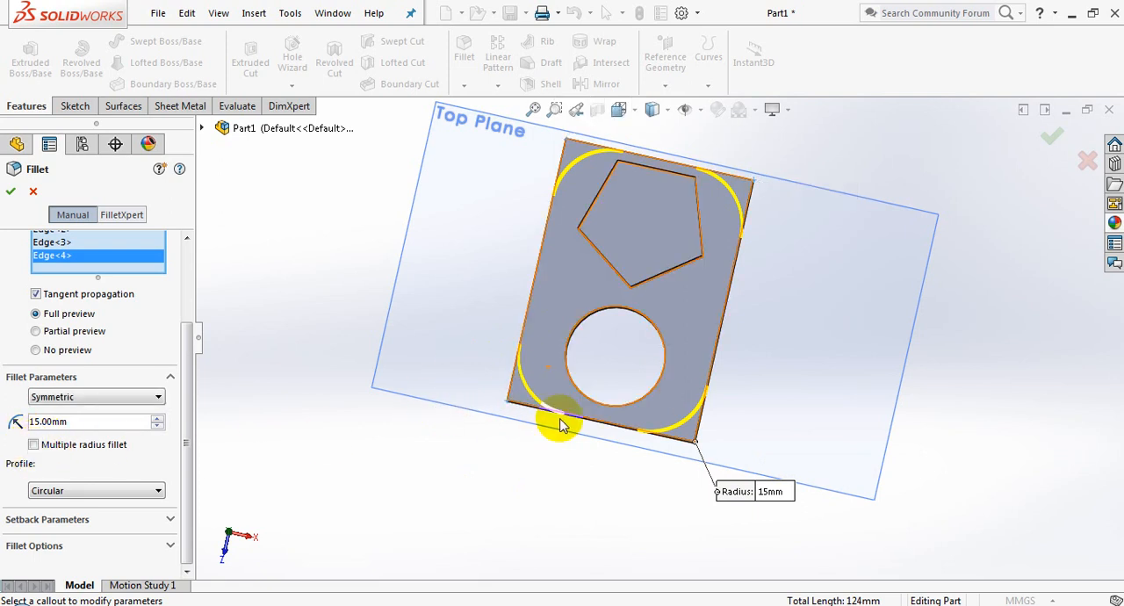
middle_click_drag(484, 533, 589, 390)
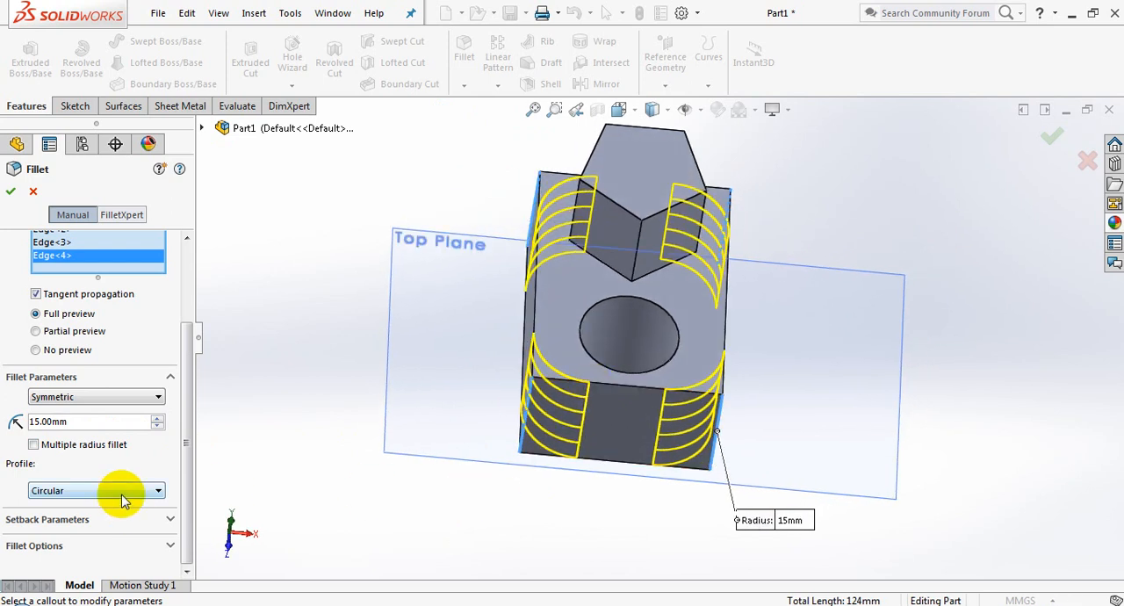
Try the Conic Rho profile on the four corner fillets, raising rho to 0.8 and lowering it to 0.6
middle_click_drag(534, 504, 489, 381)
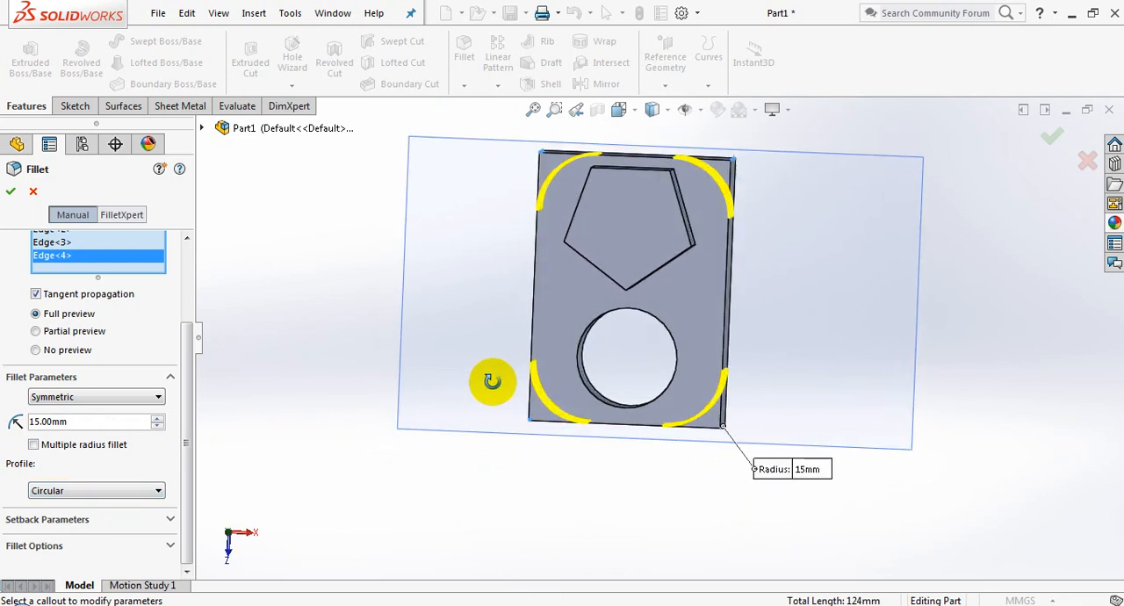
left_click(51, 492)
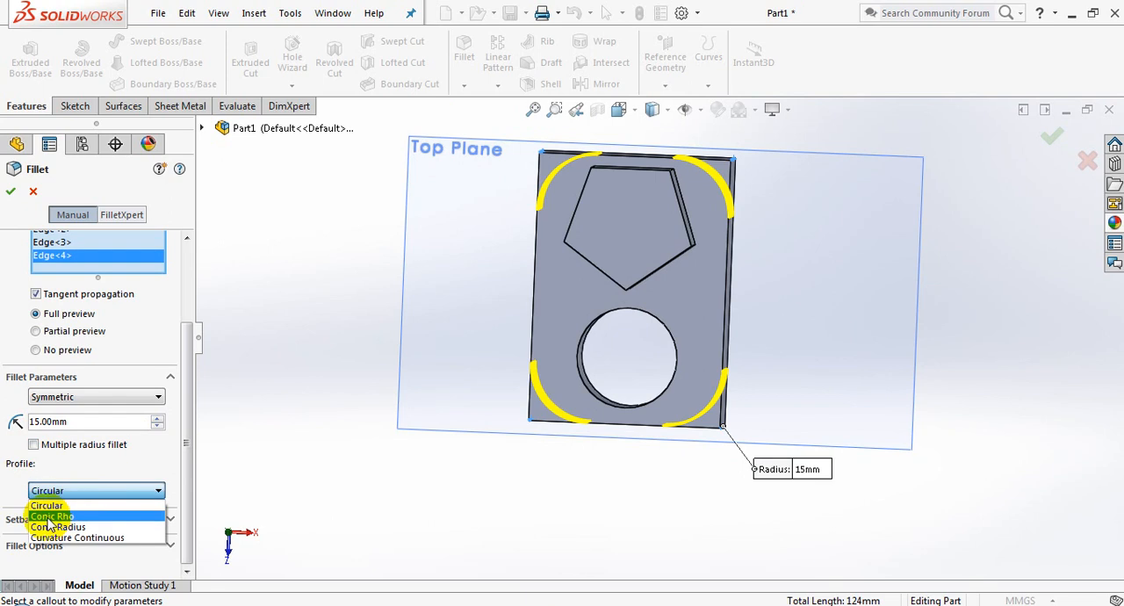
left_click(51, 517)
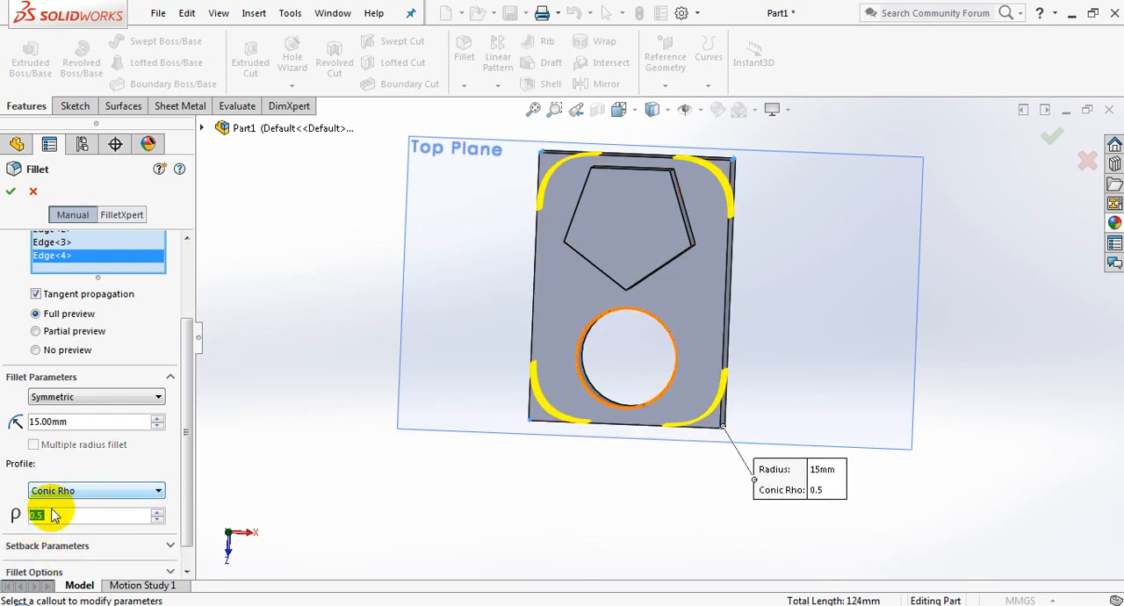
left_click(158, 515)
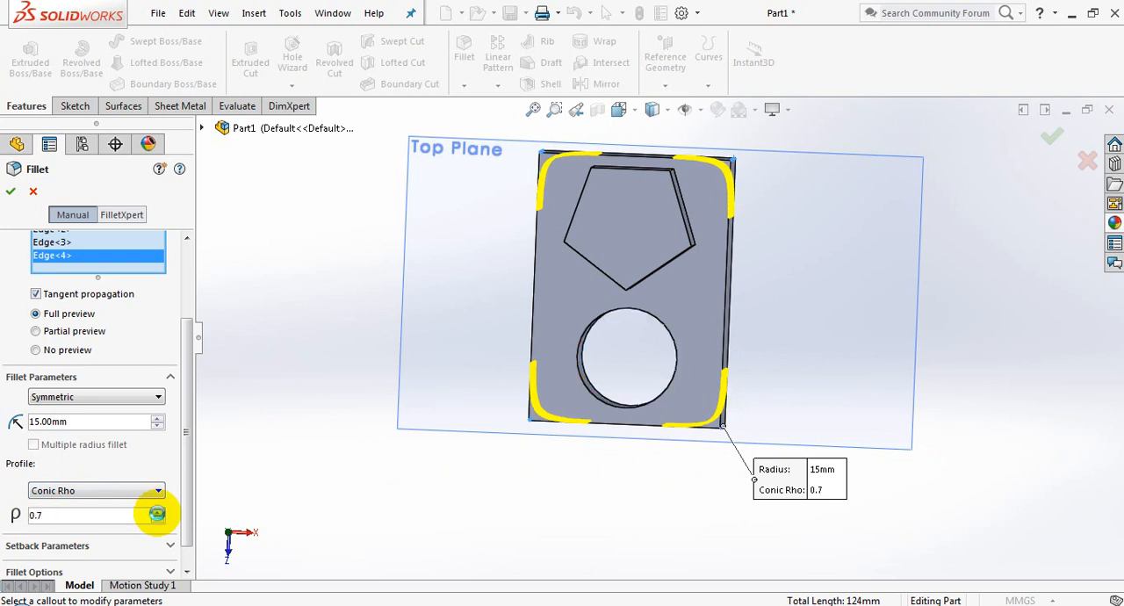
left_click(159, 522)
Try the Conic Radius profile and the Curvature Continuous profile on the four corner fillets
left_click(136, 496)
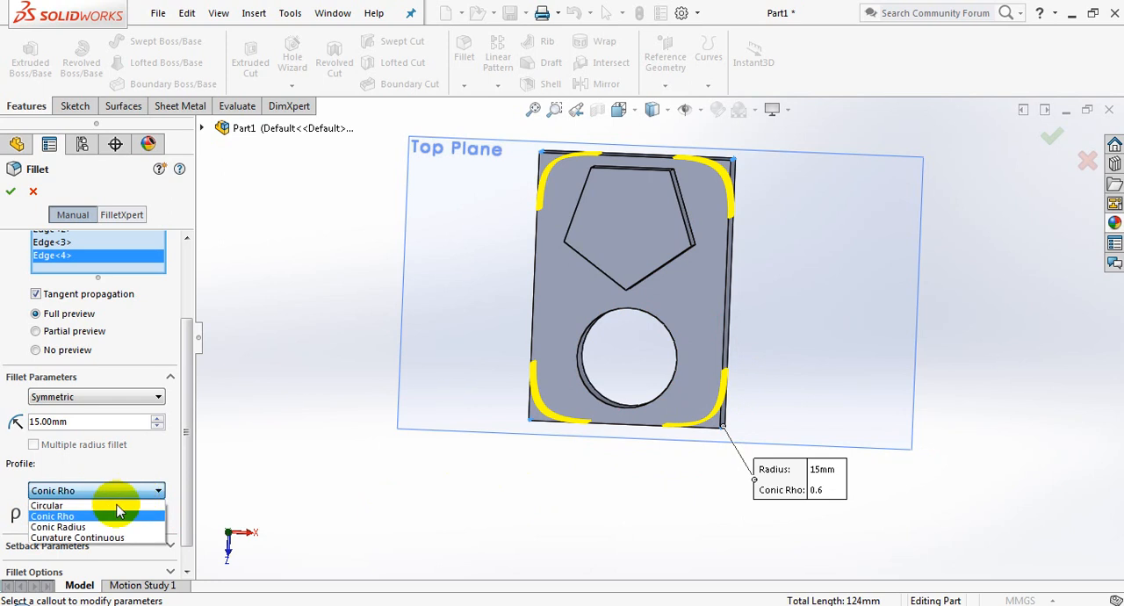
left_click(97, 527)
double_click(41, 518)
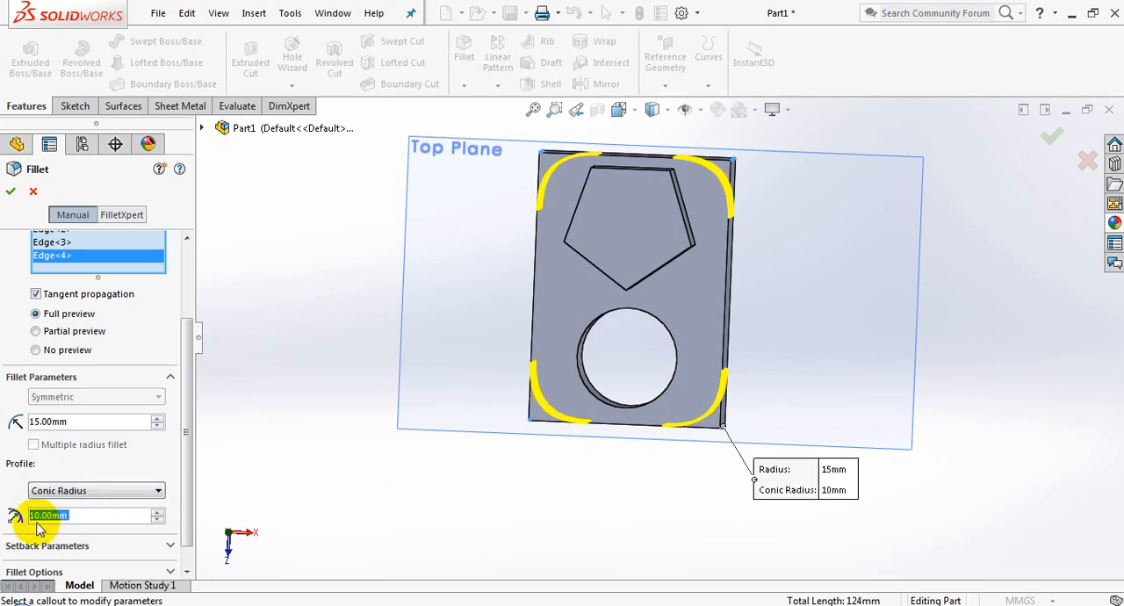
left_click(121, 497)
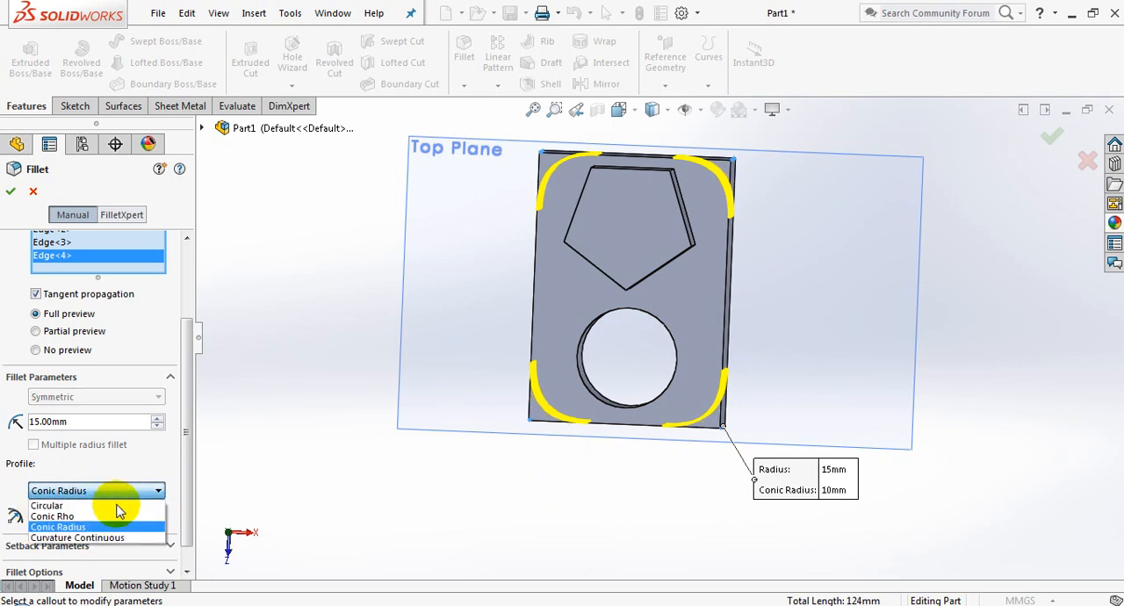
left_click(109, 537)
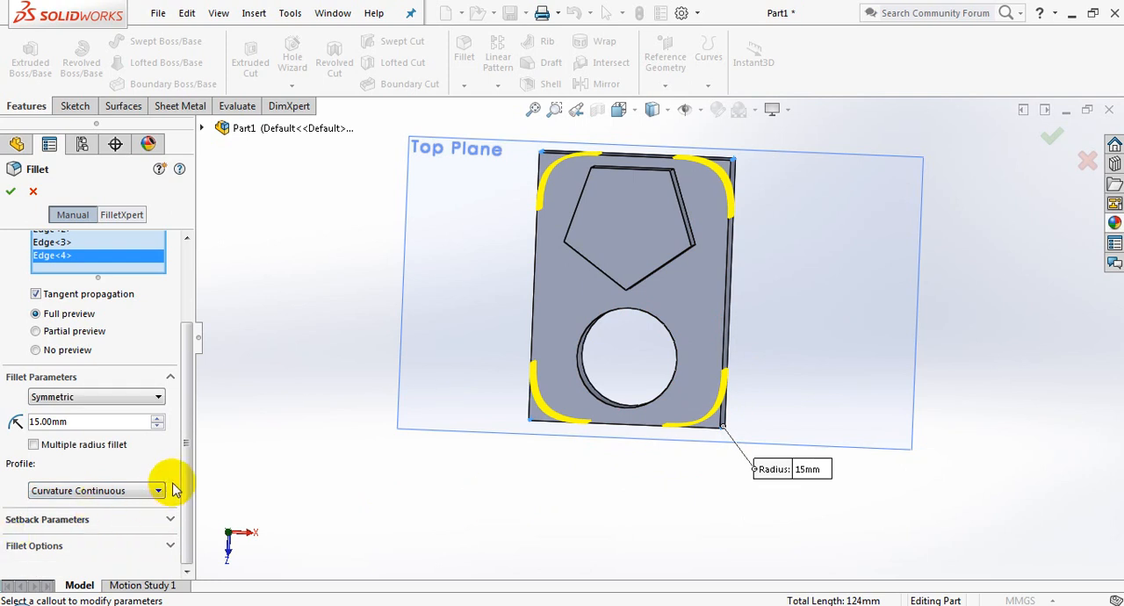
Return the fillet profile to Circular and create the 15 mm fillets on the block's four corner edges
left_click(129, 495)
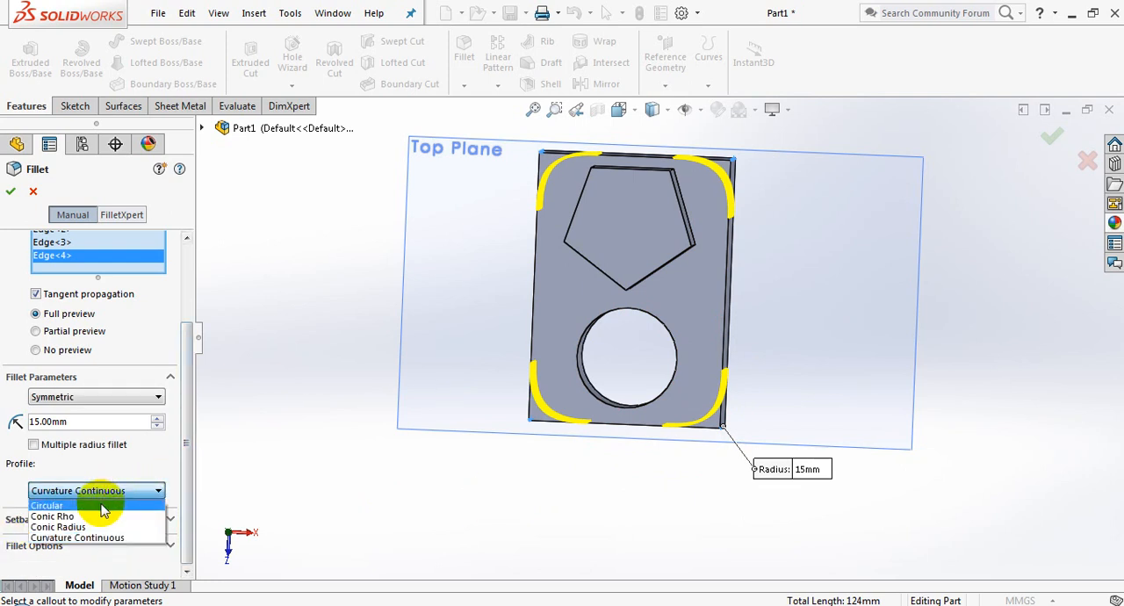
left_click(77, 506)
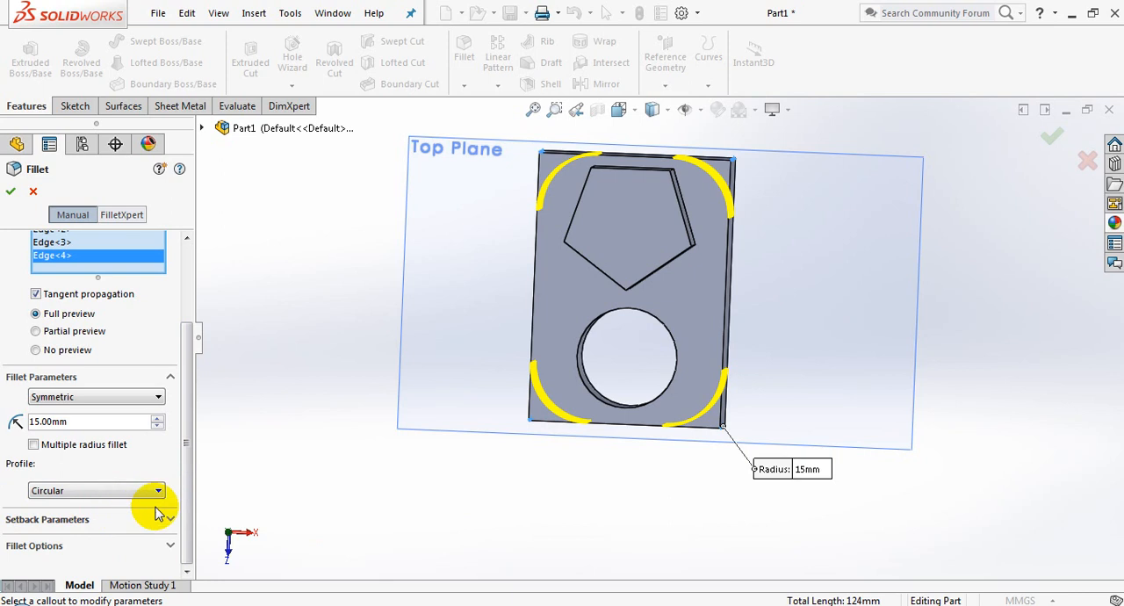
left_click(10, 192)
Fillet the upper circular edge of the cylindrical hole with a symmetric 15 mm radius and circular profile
middle_click_drag(548, 455, 521, 384)
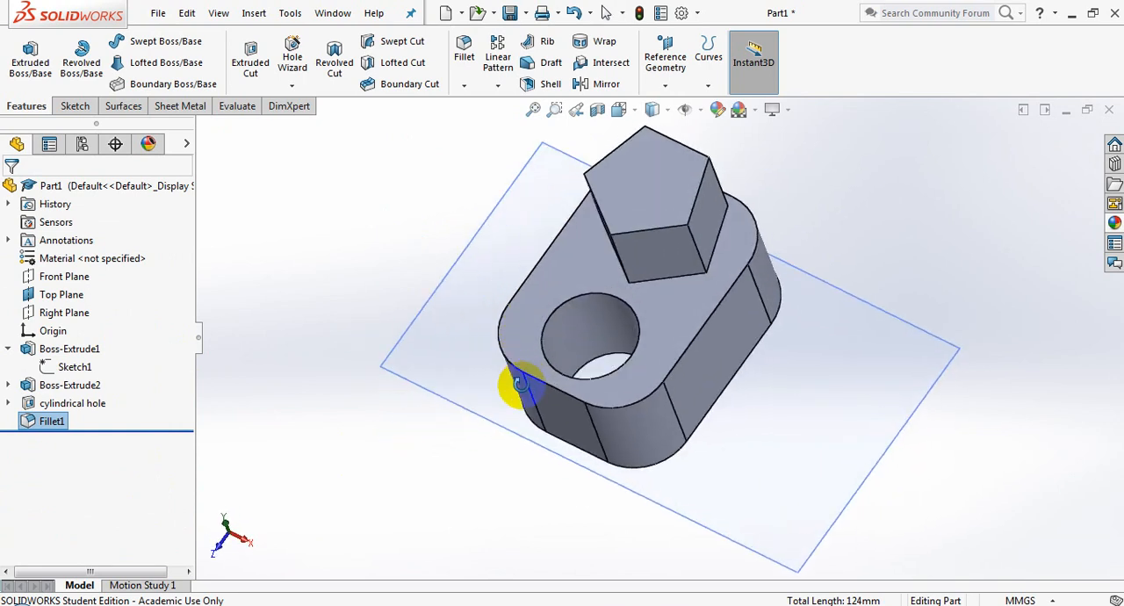
left_click(605, 375)
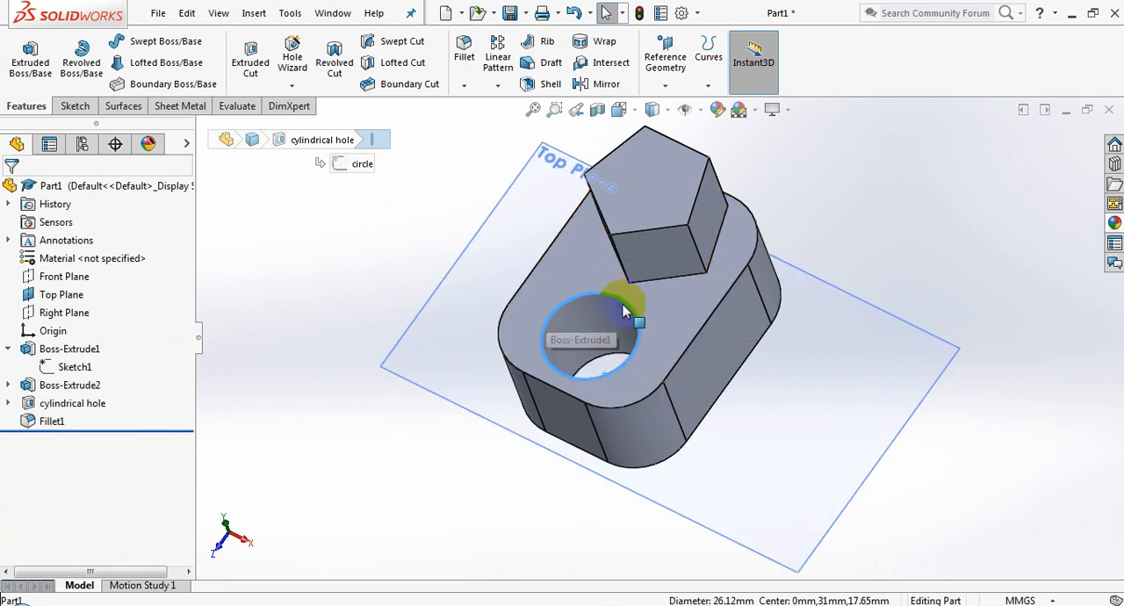
left_click(463, 46)
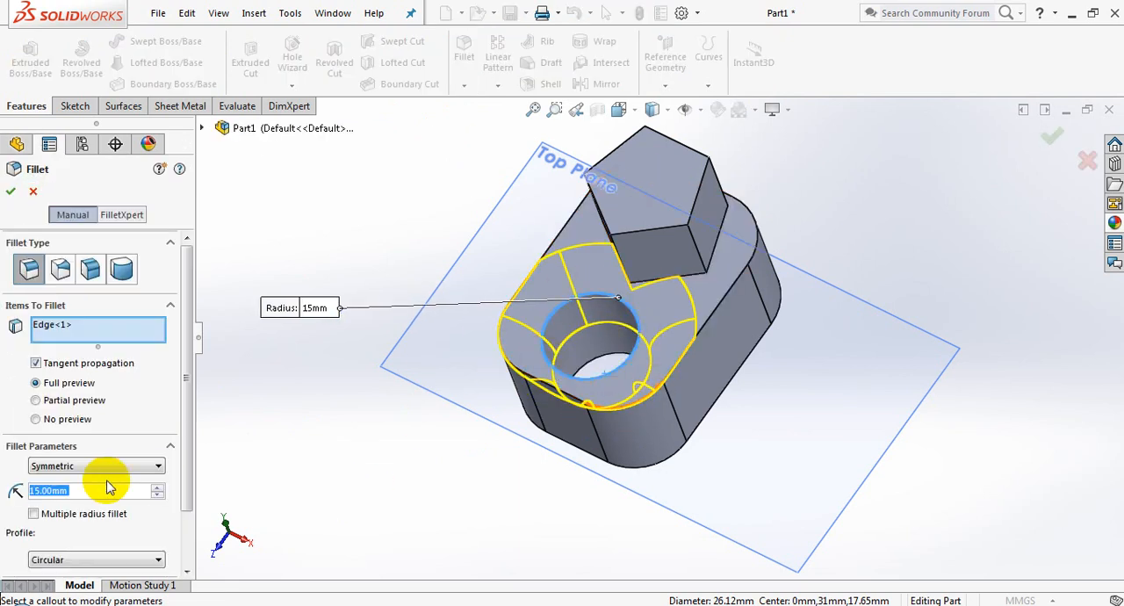
left_click(97, 490)
middle_click_drag(389, 489, 492, 334)
left_click(1052, 143)
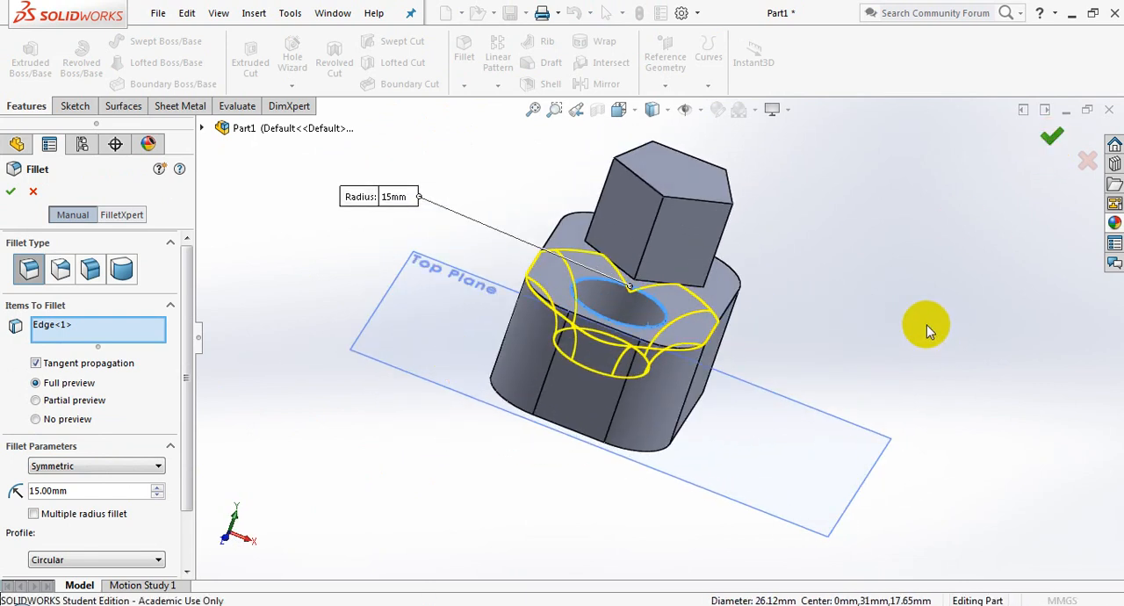
Start a new fillet on the five outer top edges of the block that border the rounded hole opening
middle_click_drag(881, 327, 856, 395)
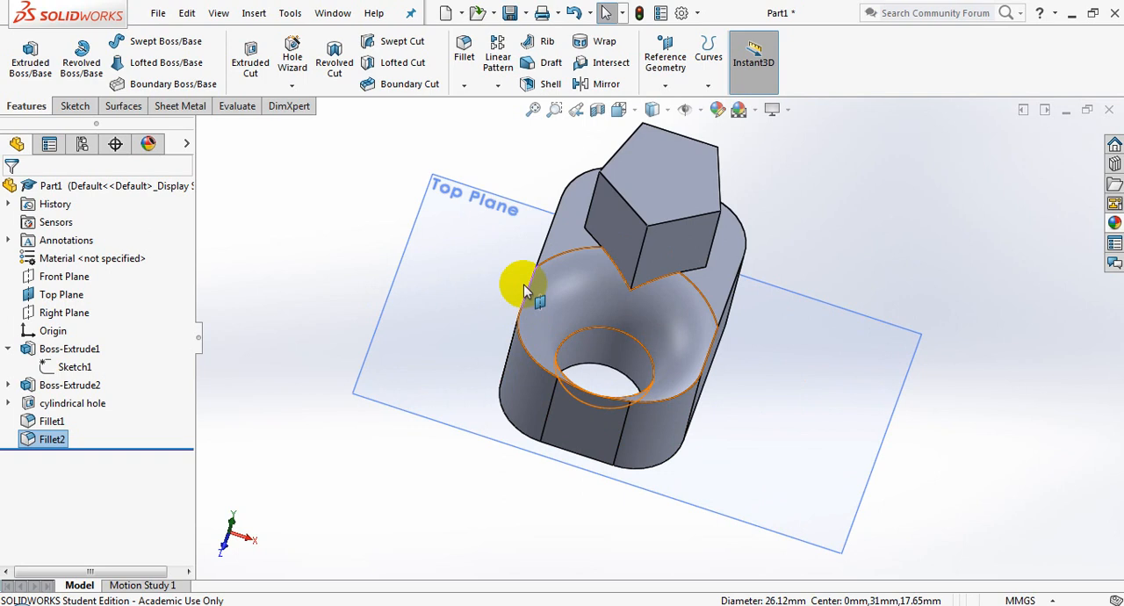
left_click(528, 351)
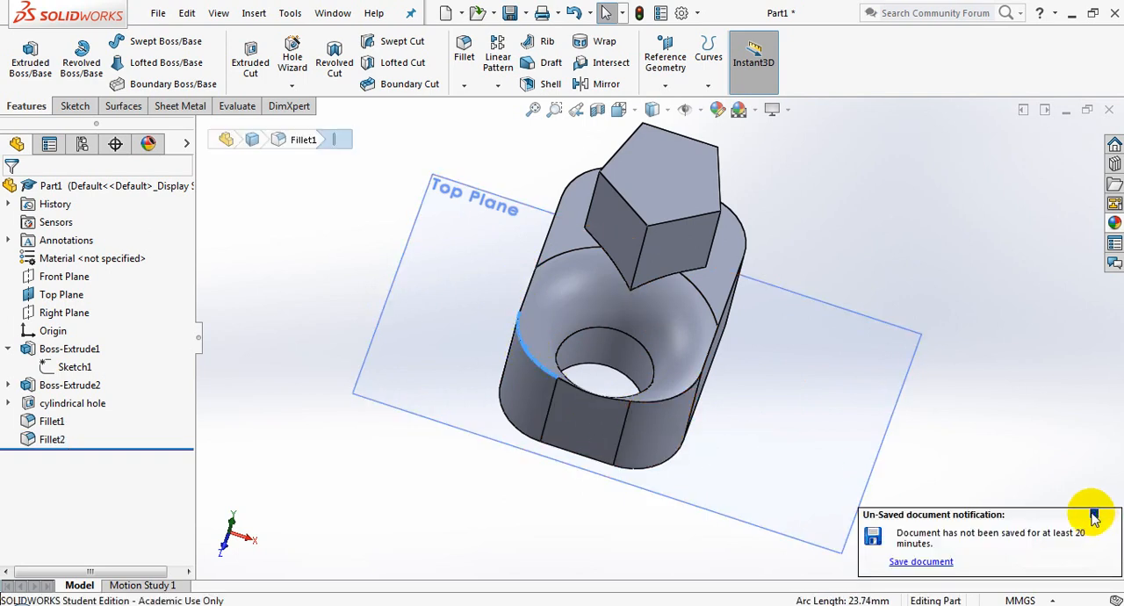
left_click(1094, 517)
left_click(661, 400, "ctrl")
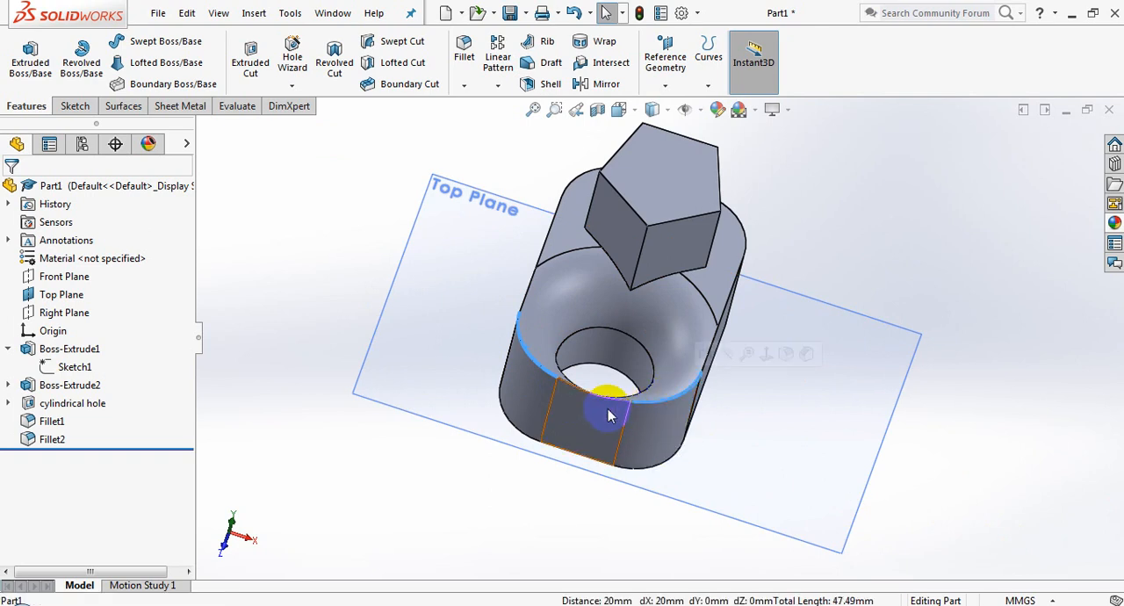
left_click(522, 311, "ctrl")
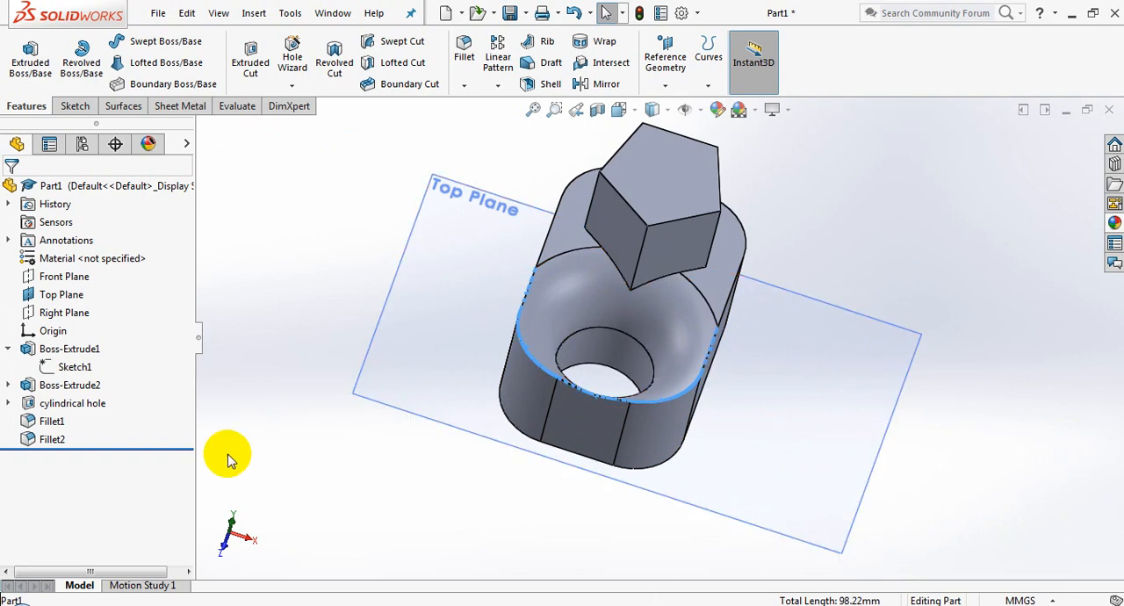
left_click(461, 46)
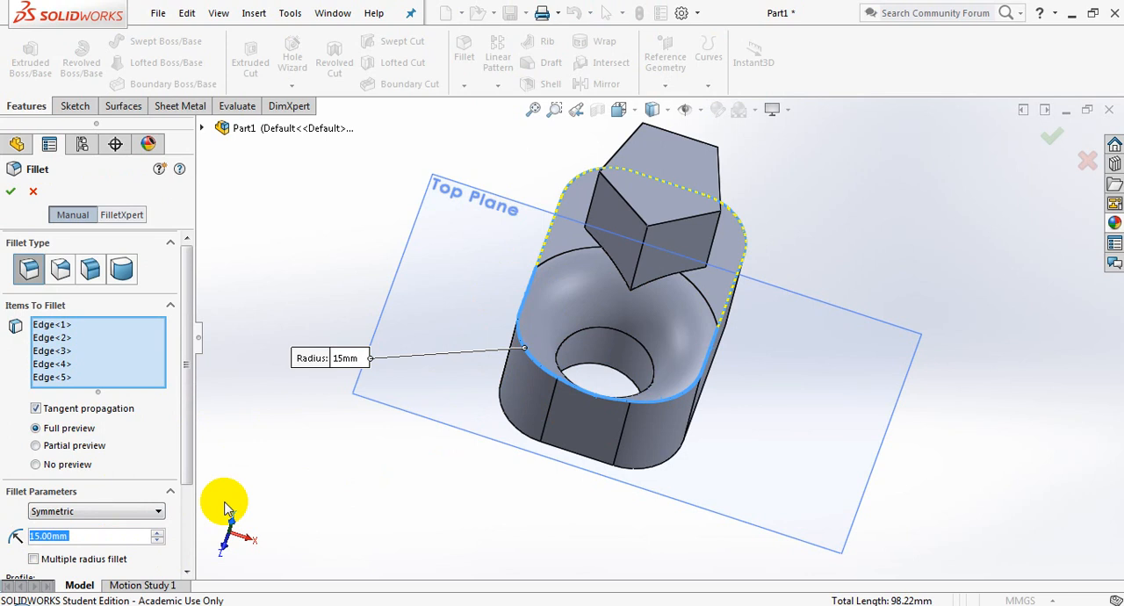
Try a 3 mm radius on the block's outer top rim, settle on 1 mm, and create the fillet
type("3")
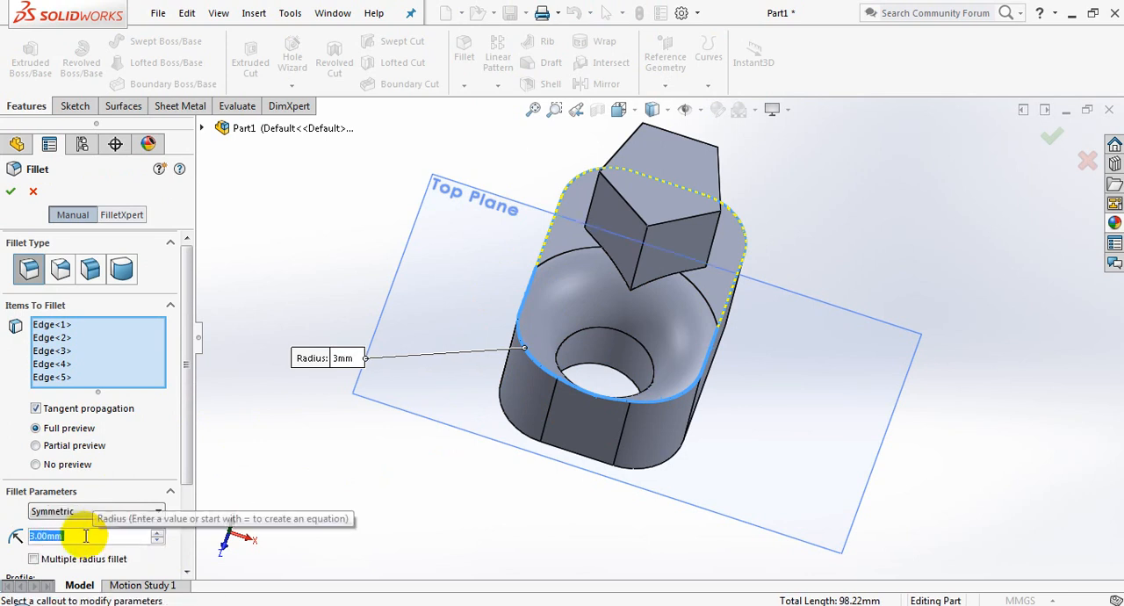
type("1")
key("Return")
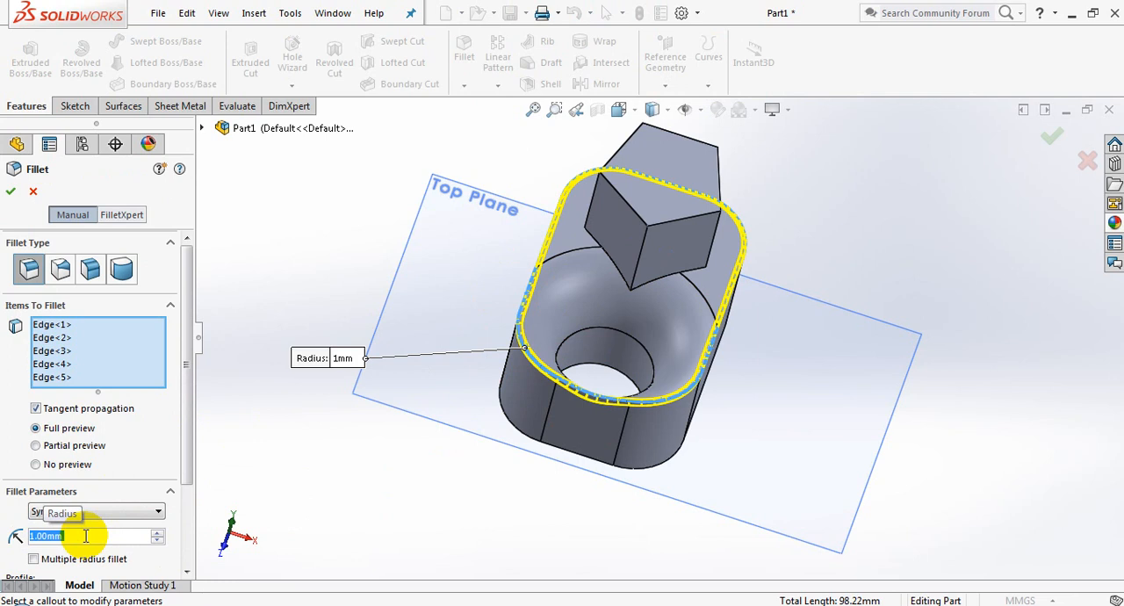
middle_click_drag(597, 410, 510, 378)
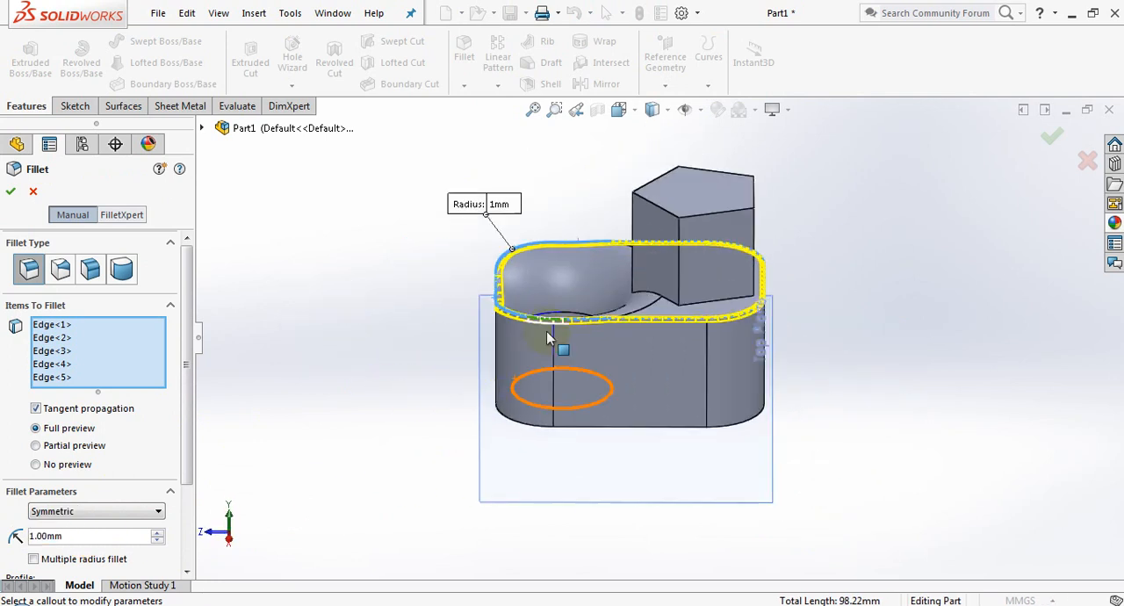
scroll(547, 331, "down", 5)
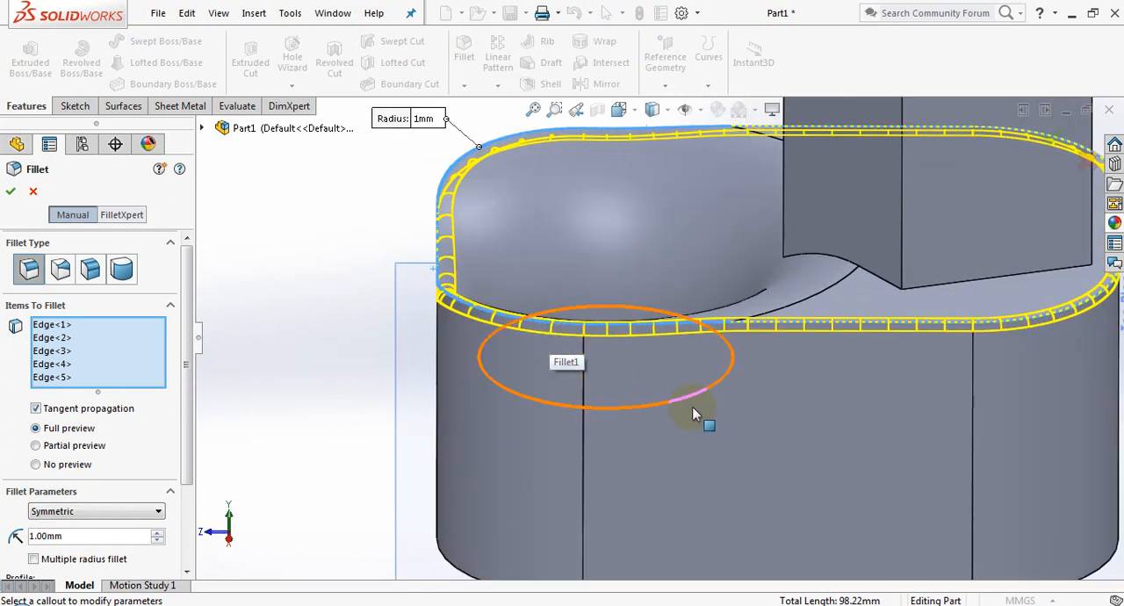
scroll(692, 406, "up", 5)
middle_click_drag(710, 402, 740, 372)
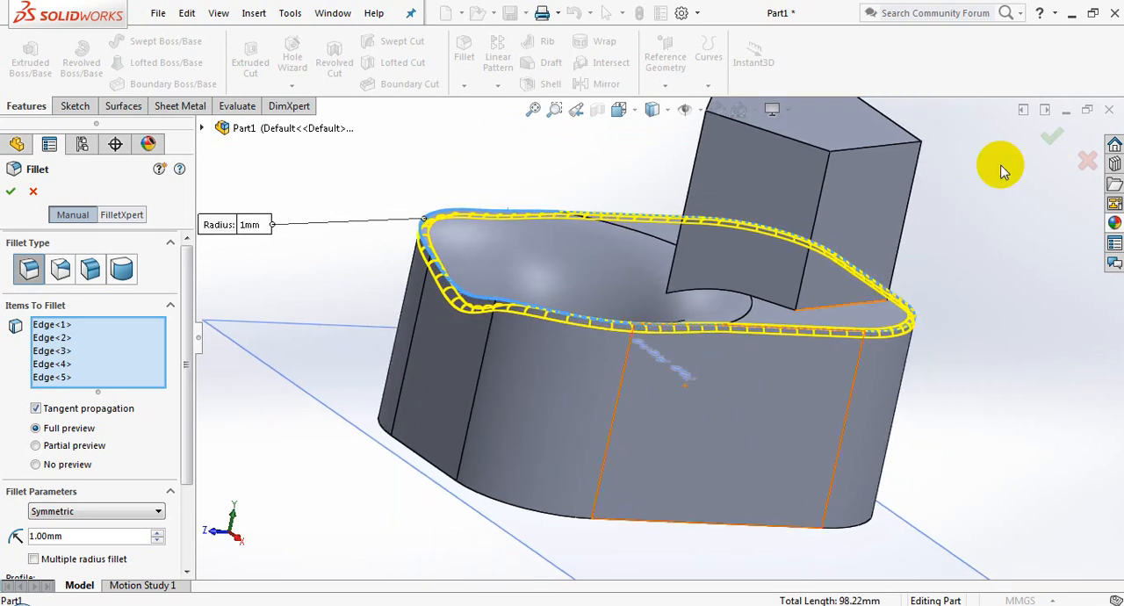
left_click(1052, 136)
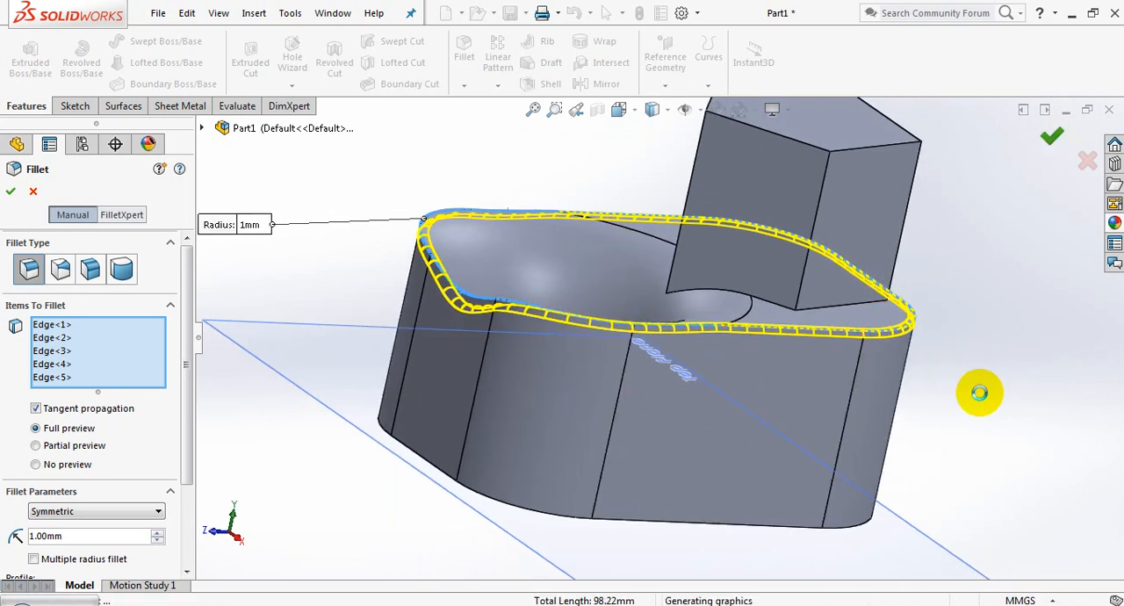
scroll(933, 341, "up", 4)
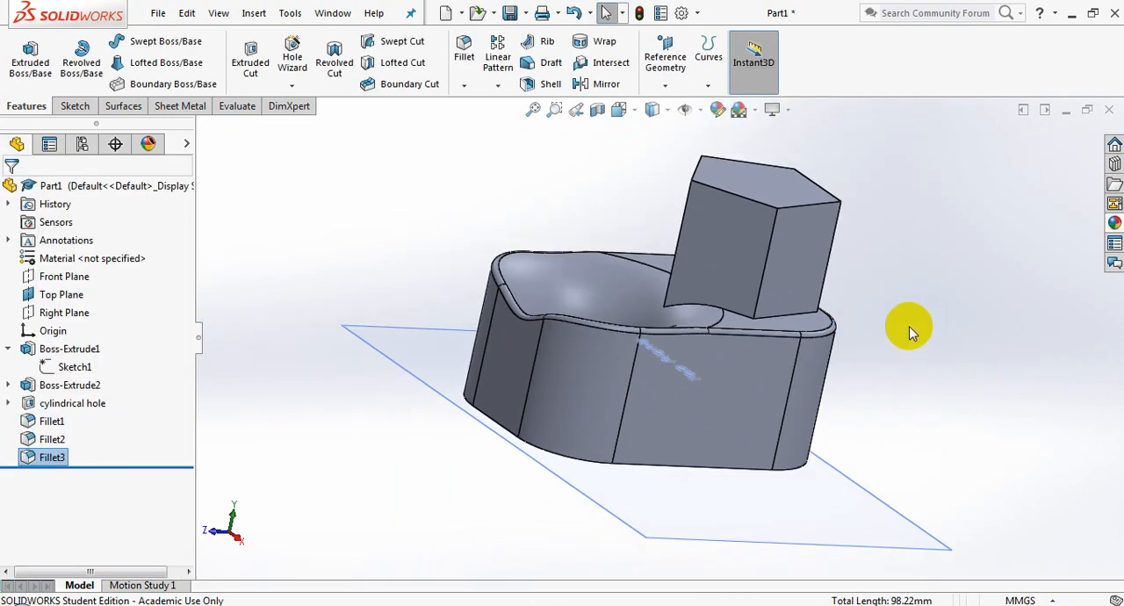
middle_click_drag(909, 326, 925, 260)
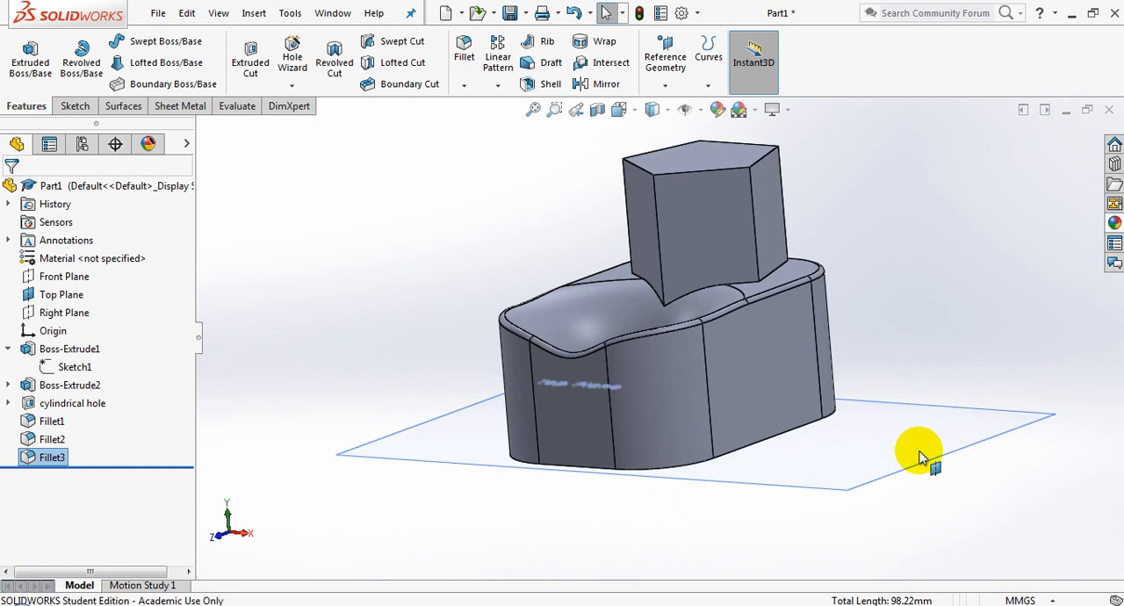